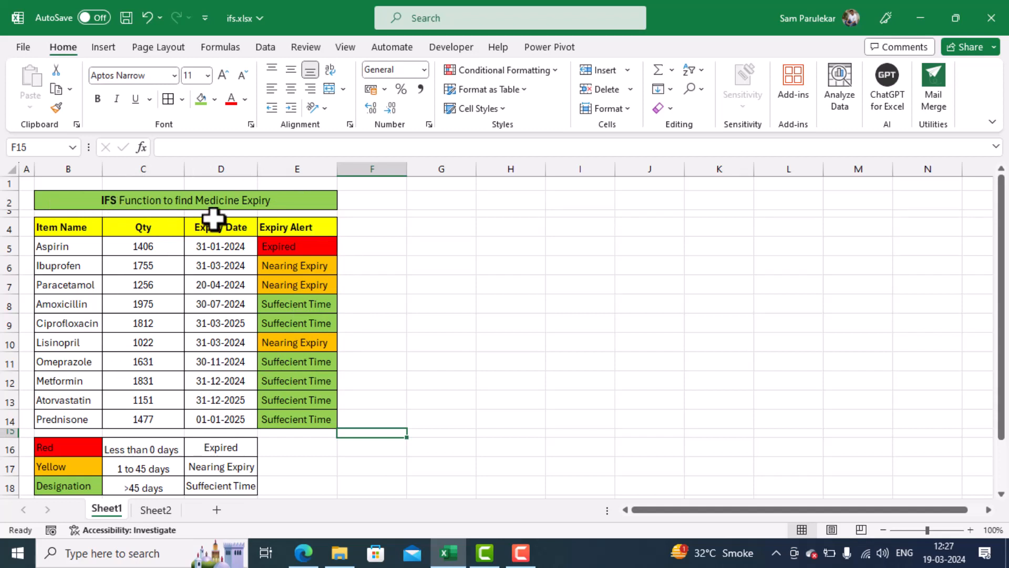
On Sheet2, begin an IFS formula in cell E5 with the first test (D5-today())<0.
left_click(155, 510)
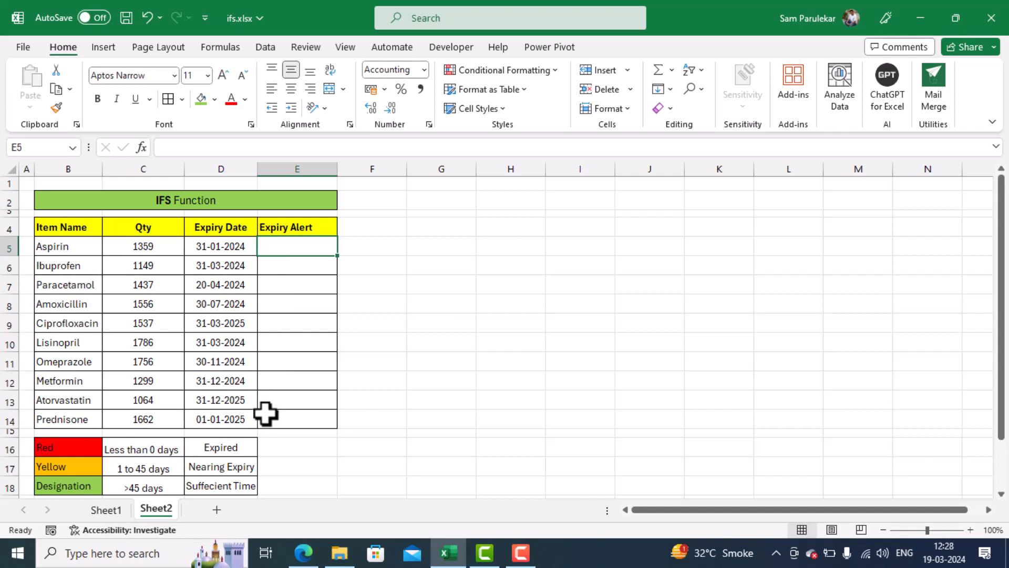
type("=")
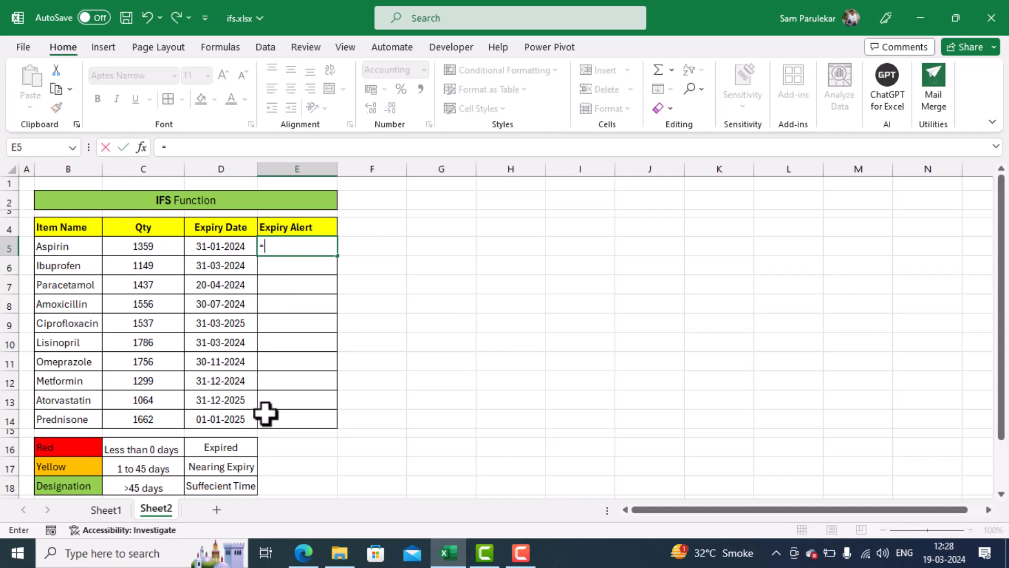
type("ifs")
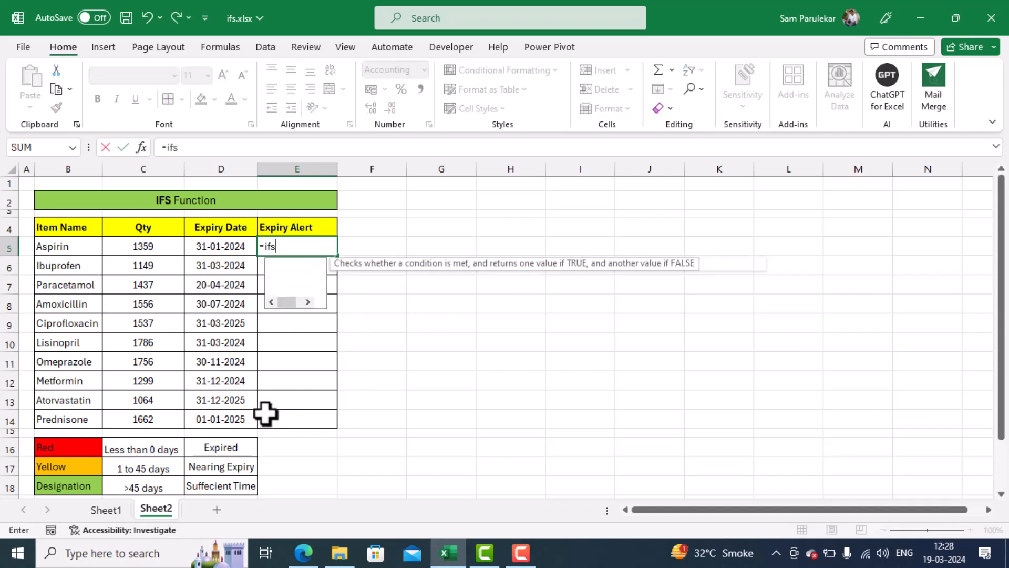
type("(")
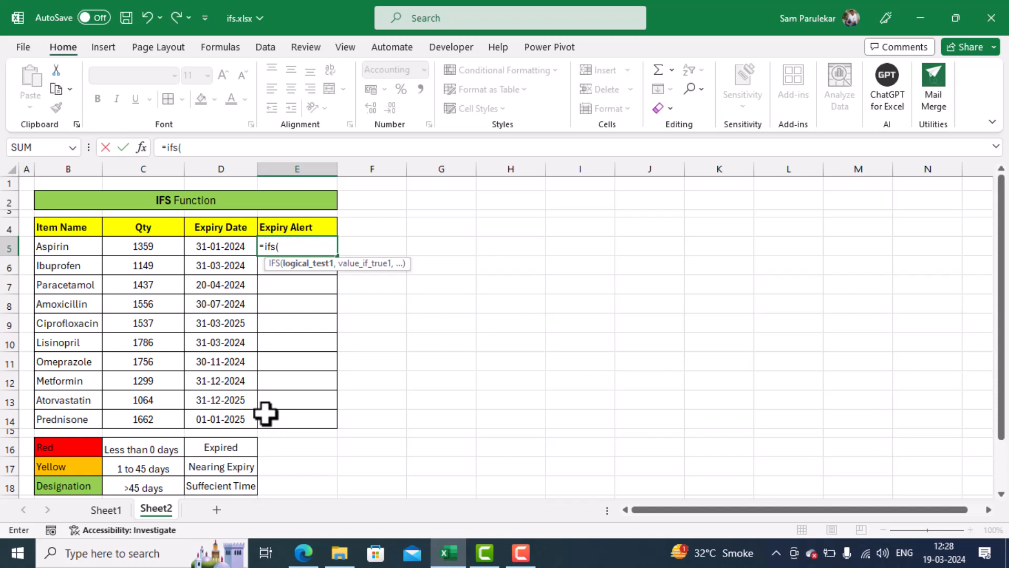
type("(")
left_click(216, 247)
type("-")
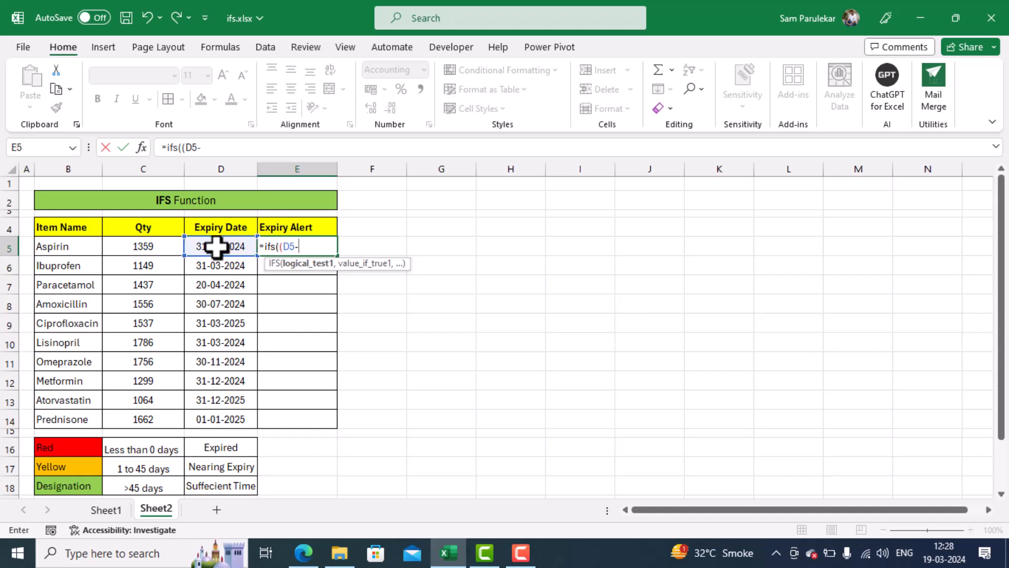
type("today")
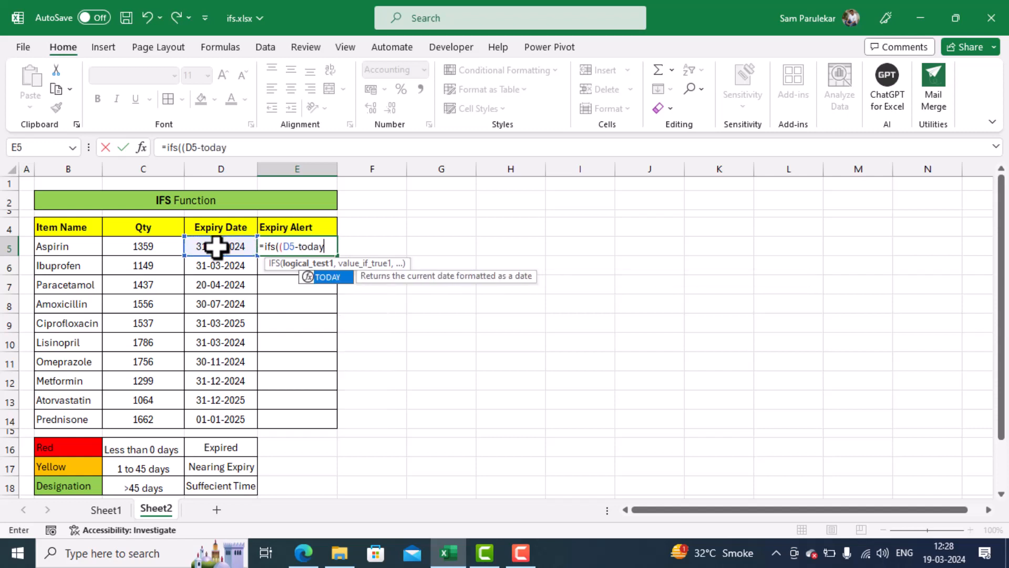
type("()")
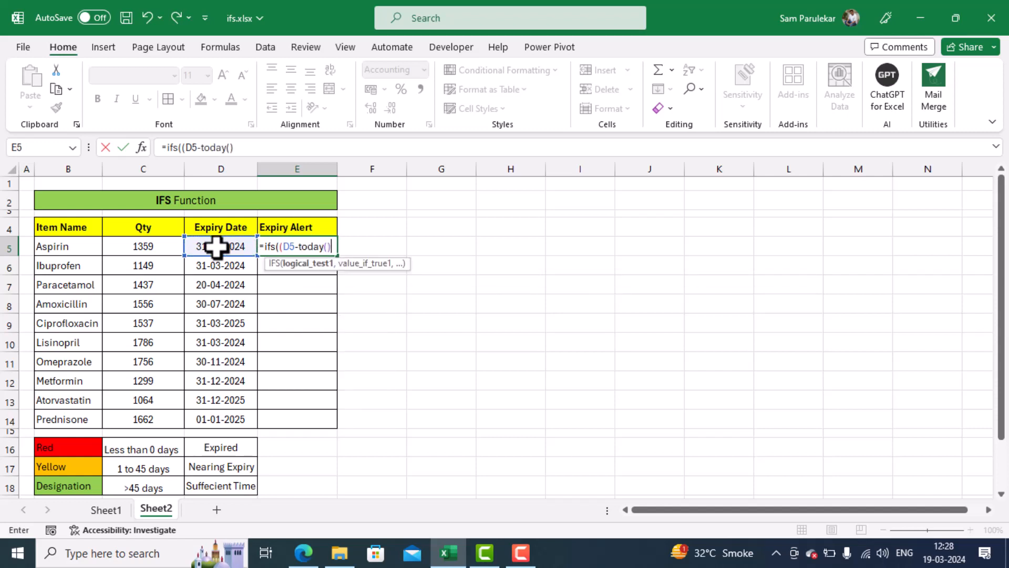
type(")<0,\"")
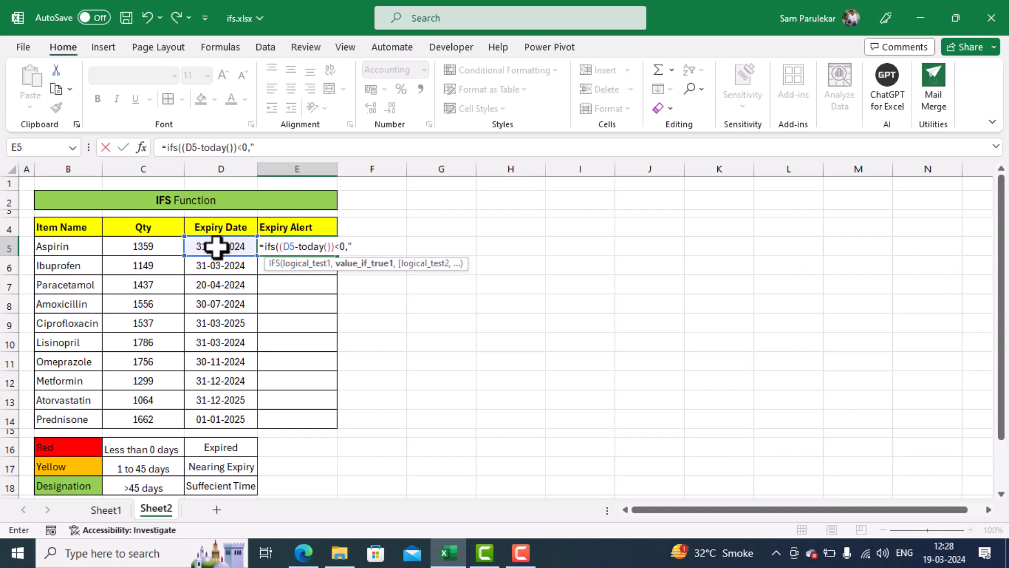
type("Expired\",")
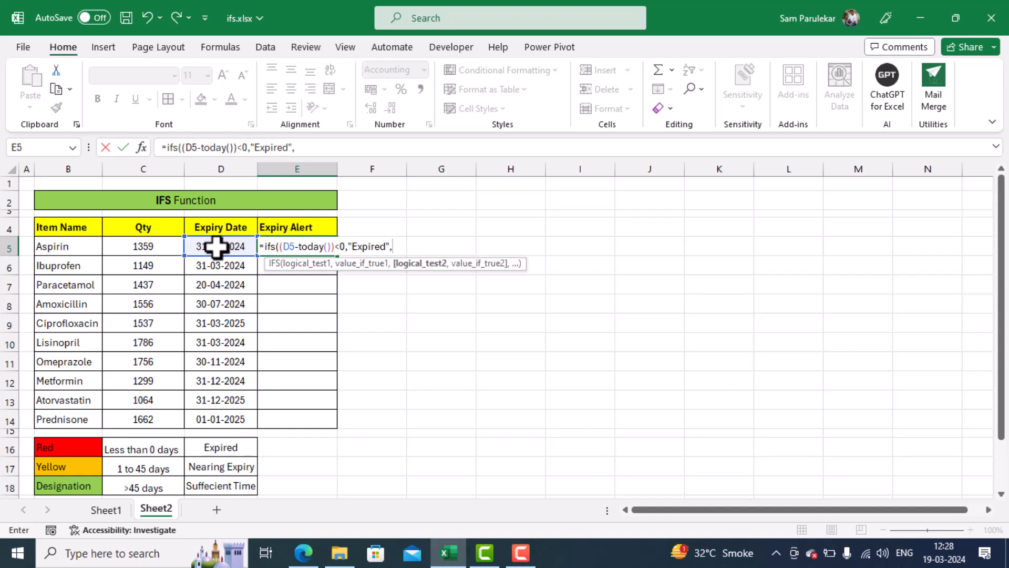
type("(")
Add the second test (D5-today())<46 to the IFS formula, returning "Nearing Expiry".
left_click(219, 246)
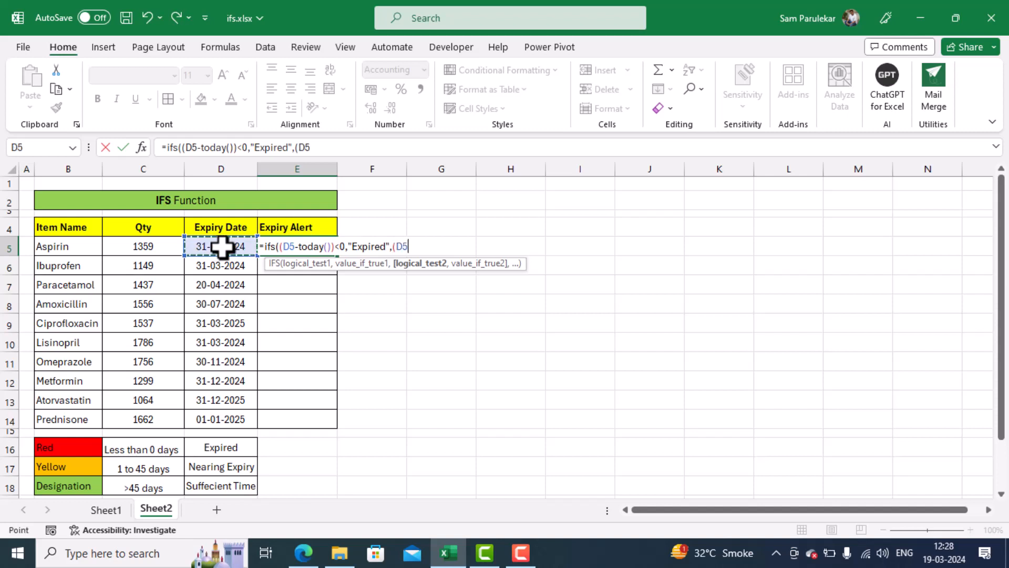
type("-today")
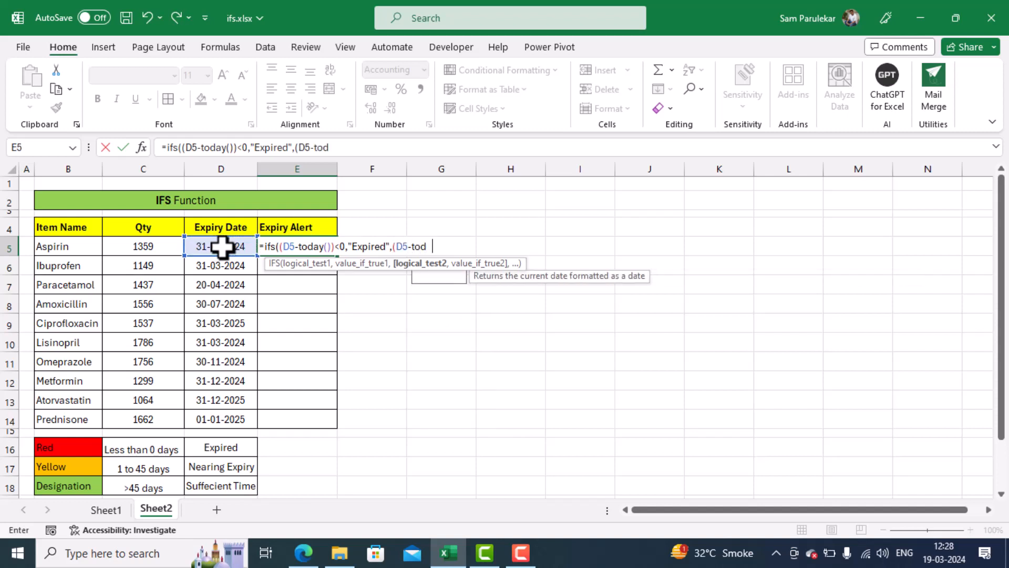
type("()")
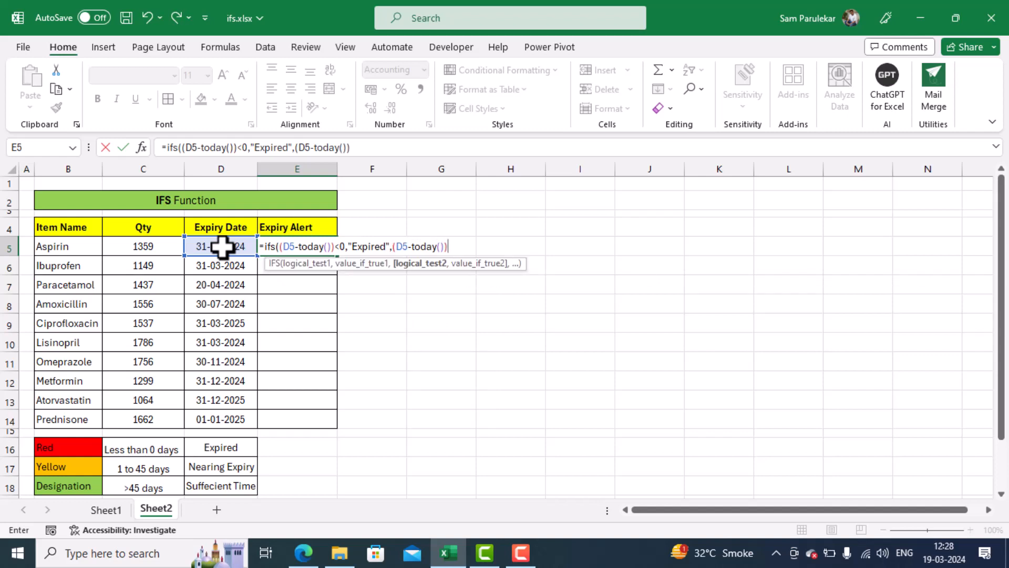
type(")<46,")
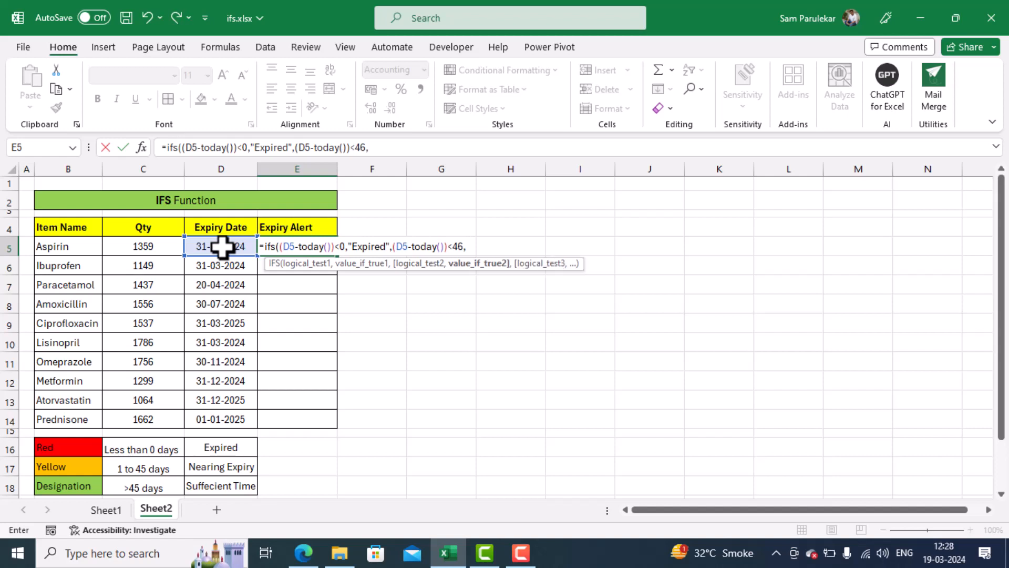
type("\"Nearing Expiry")
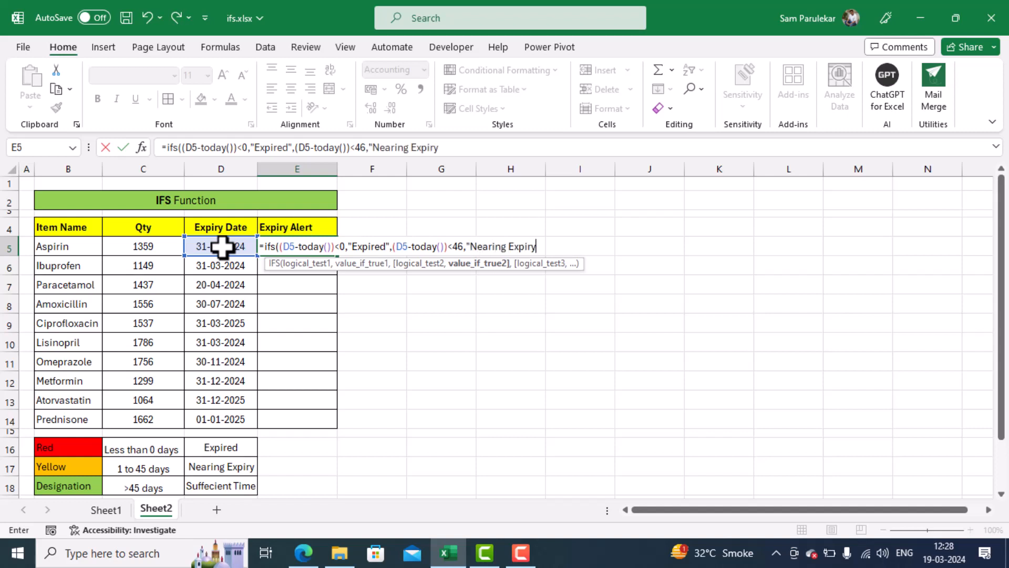
type("\",(")
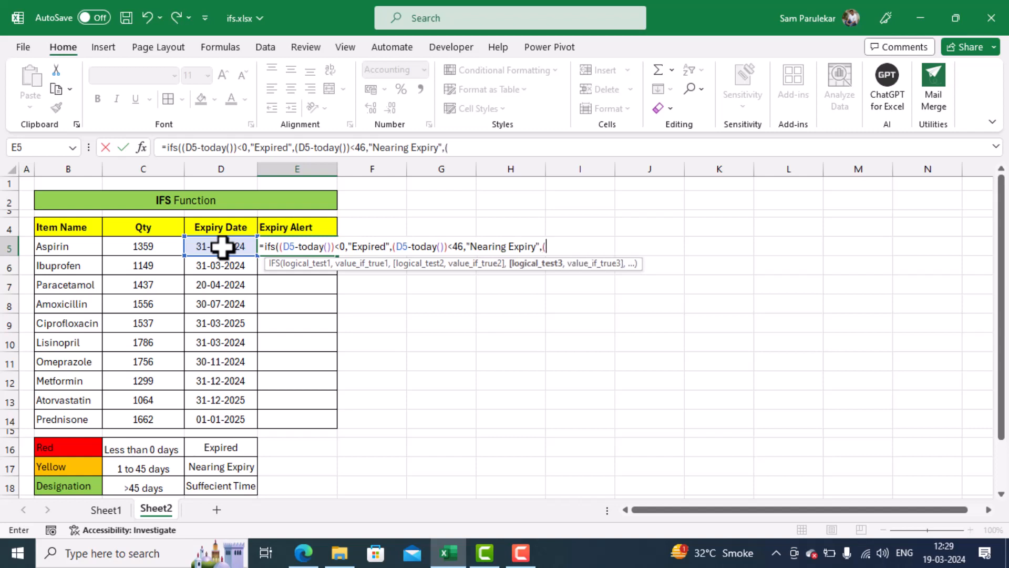
Add the third test (D5-today())>45 to the IFS formula.
left_click(216, 247)
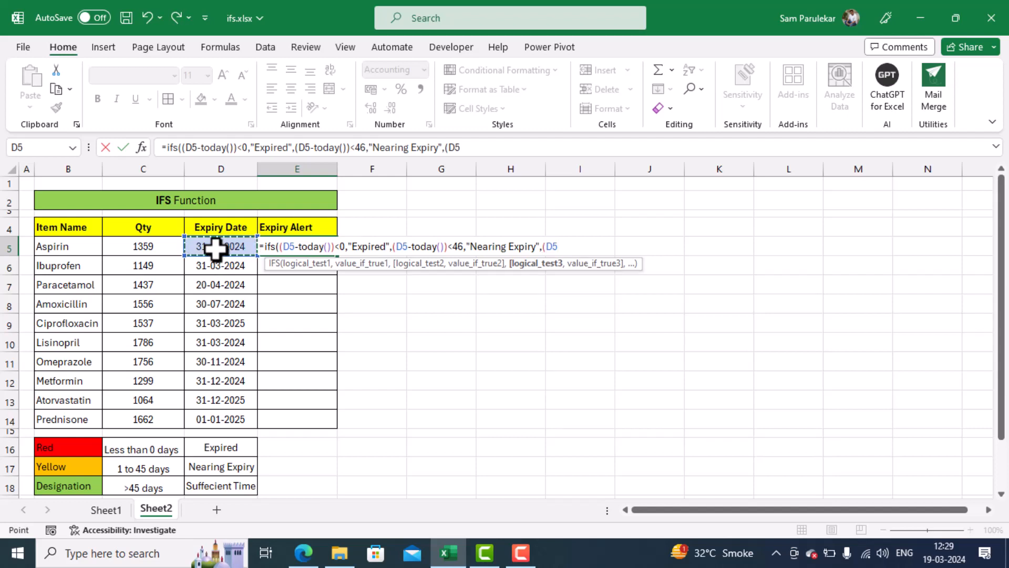
type(">45")
key("BackSpace")
key("BackSpace")
key("BackSpace")
type("-toda")
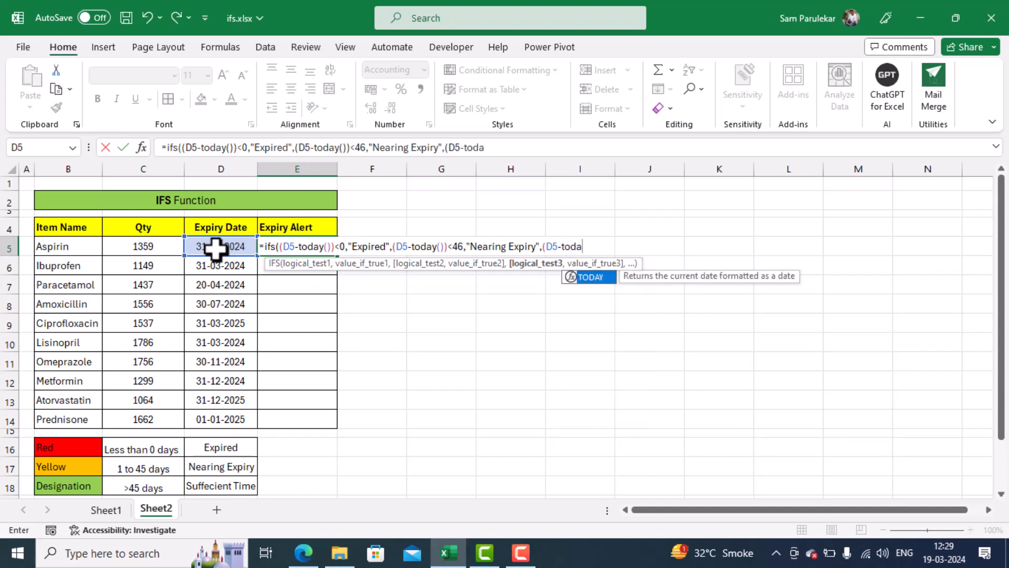
type("y()")
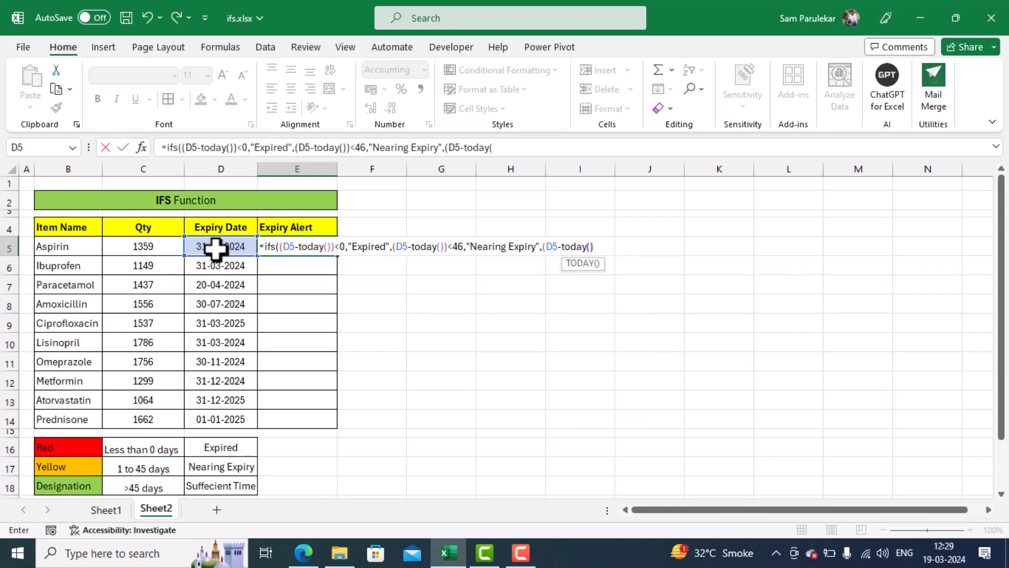
type(")>45")
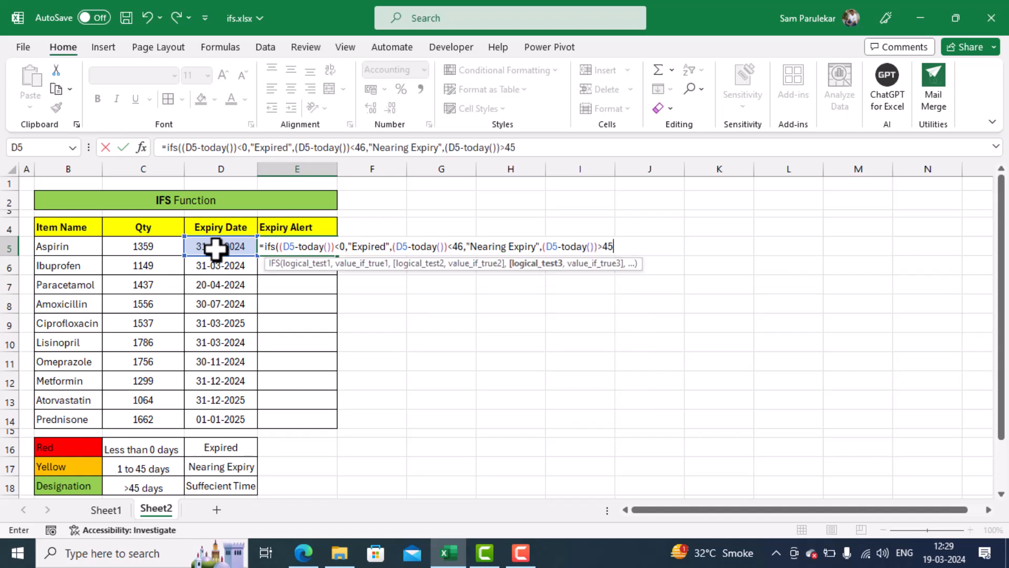
type(",")
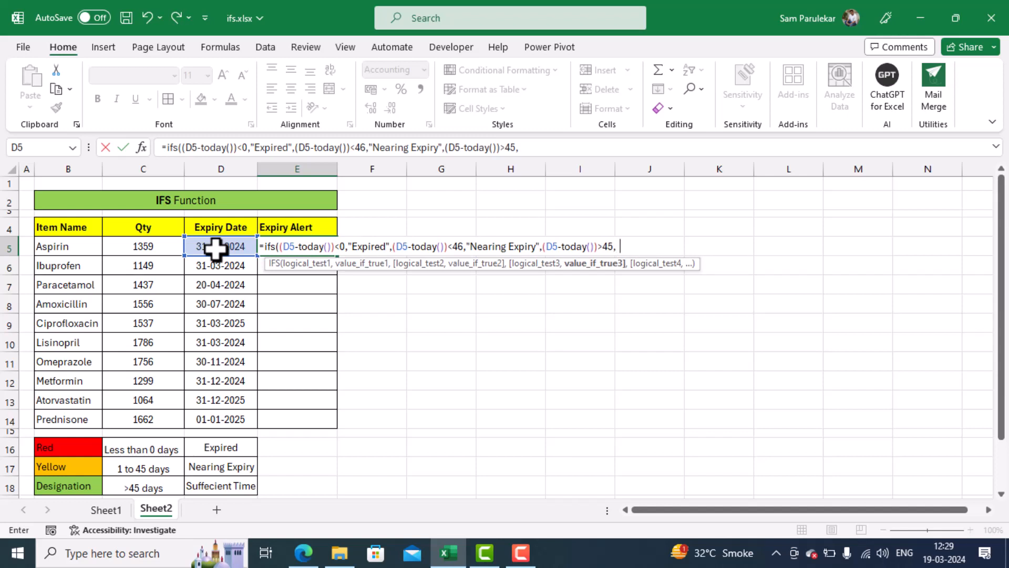
type("\"Suffecient ztim")
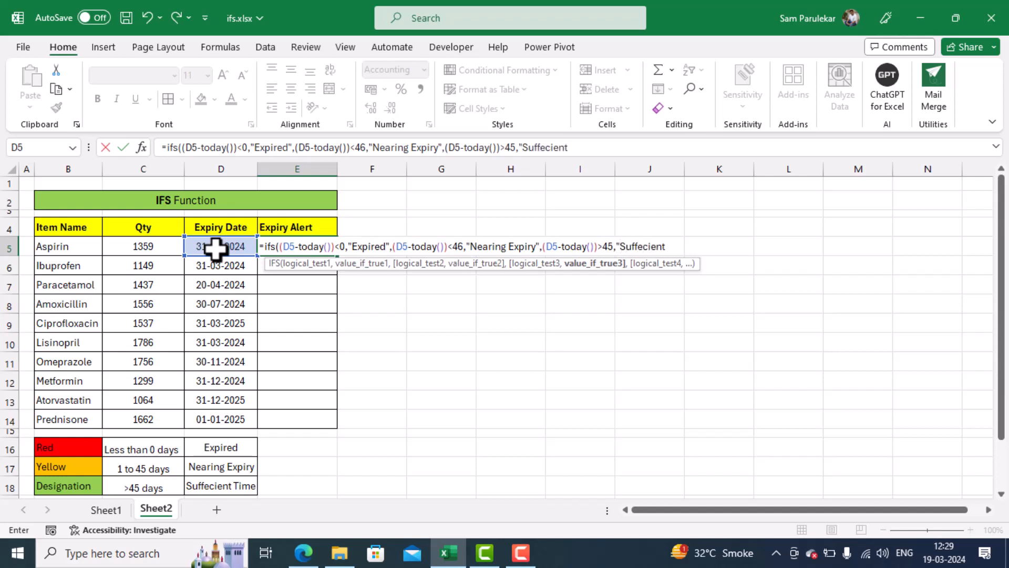
Set "Suffecient Time" as the third test's result, then close and enter the IFS formula in E5.
key("BackSpace")
key("BackSpace")
key("BackSpace")
key("BackSpace")
type("Time\")")
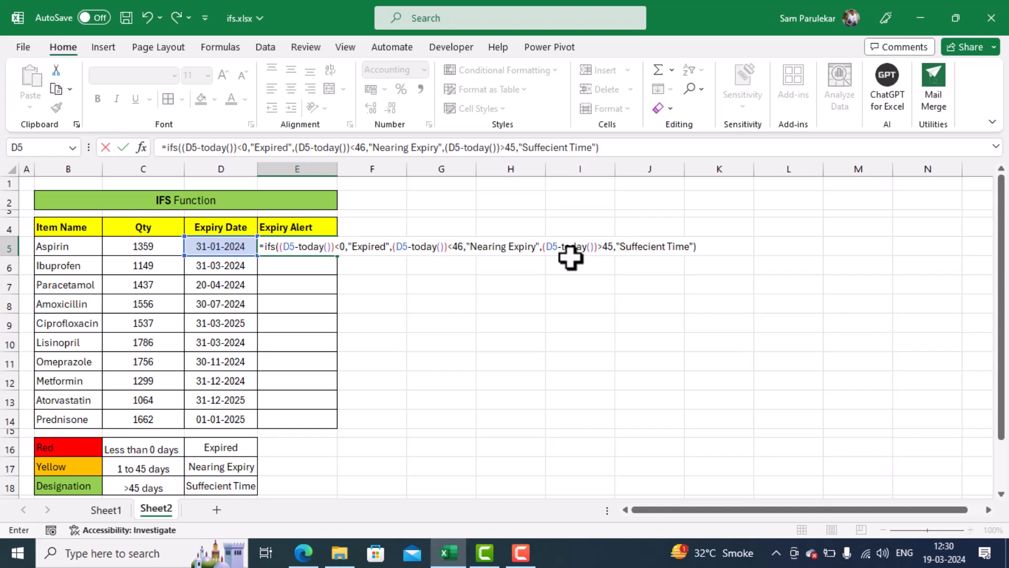
key("Return")
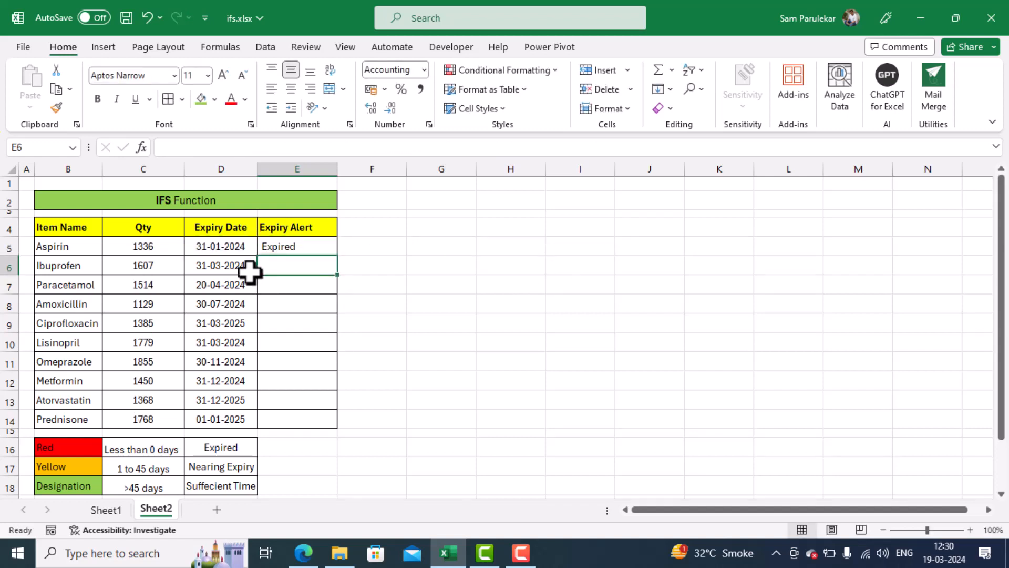
Fill the E5 formula down the Expiry Alert column to E14 and check the Aspirin row's date and alert.
left_click(331, 246)
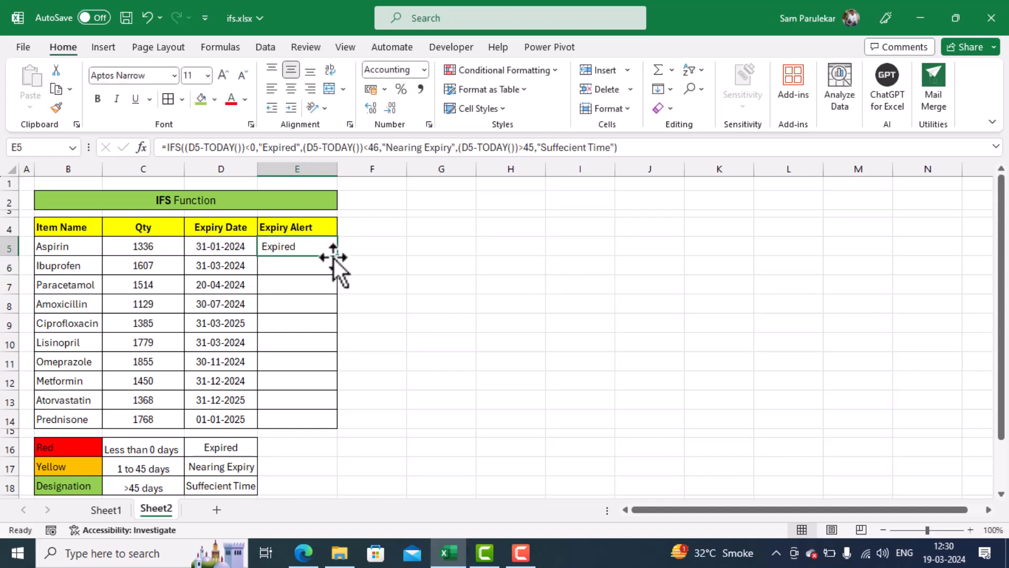
double_click(340, 257)
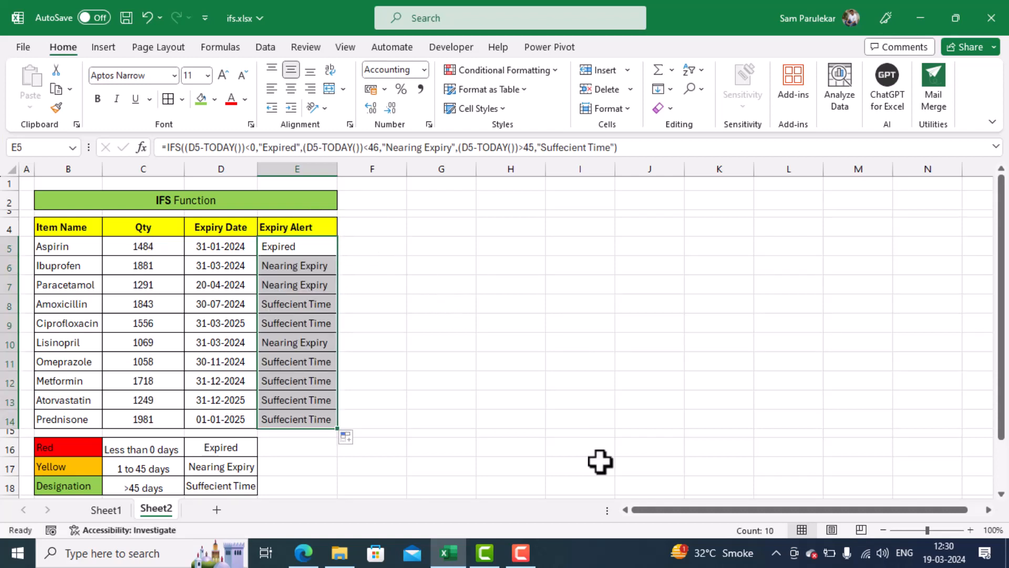
mouse_move(952, 564)
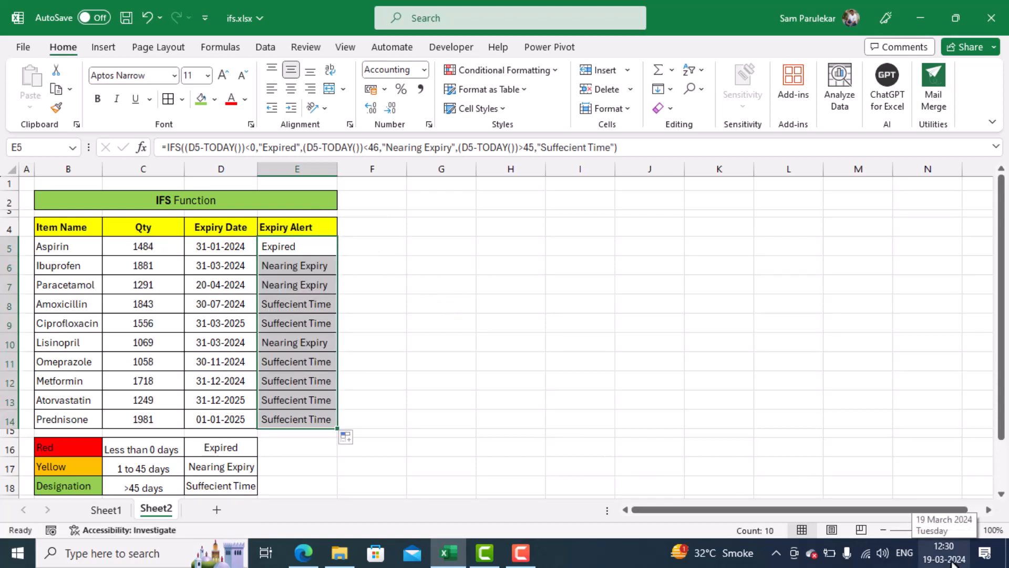
left_click(207, 248)
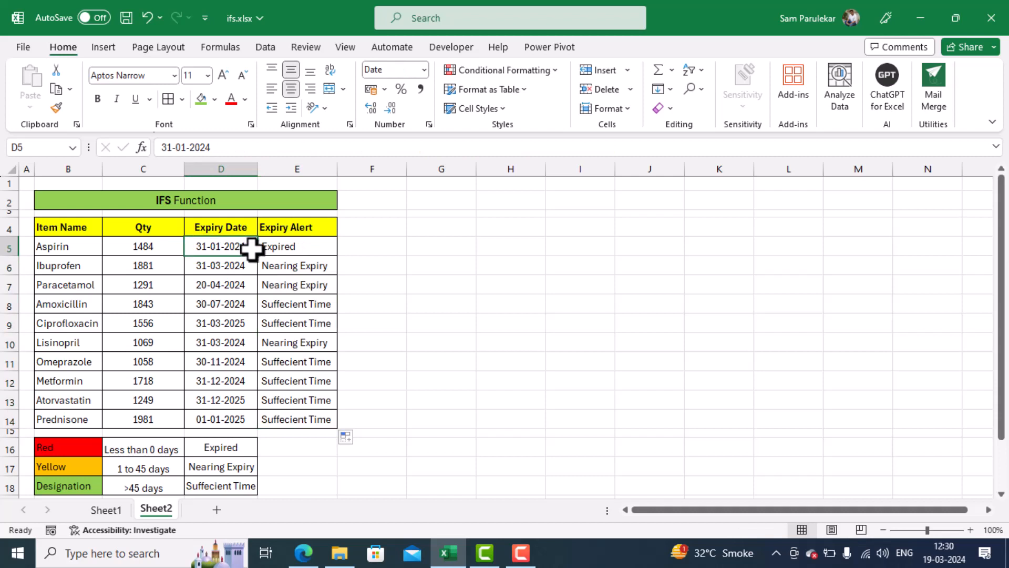
left_click(291, 249)
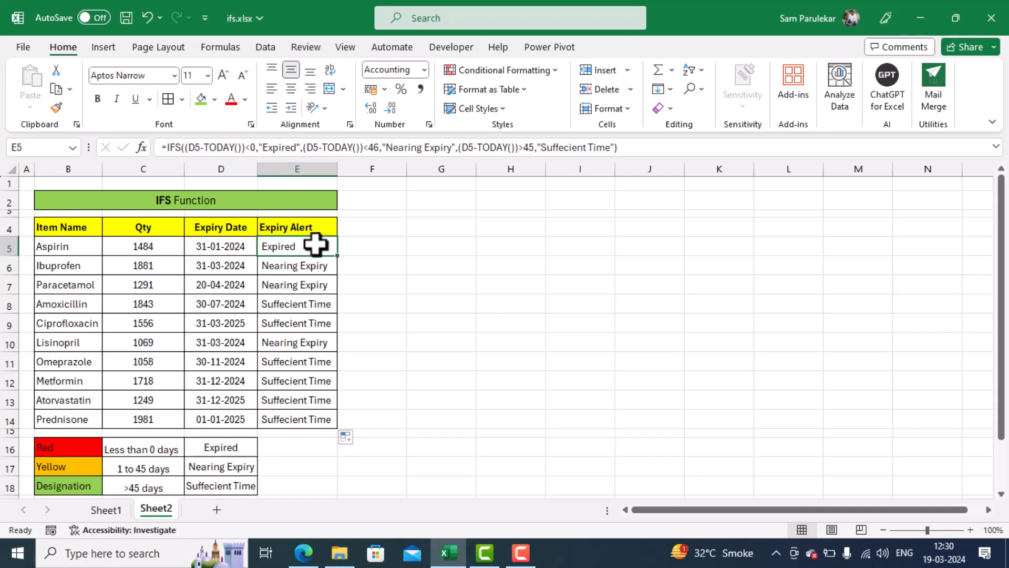
Add an Equal To conditional formatting rule to E5:E14 that gives cells reading "Expired" a custom red fill.
left_click_drag(316, 243, 307, 415)
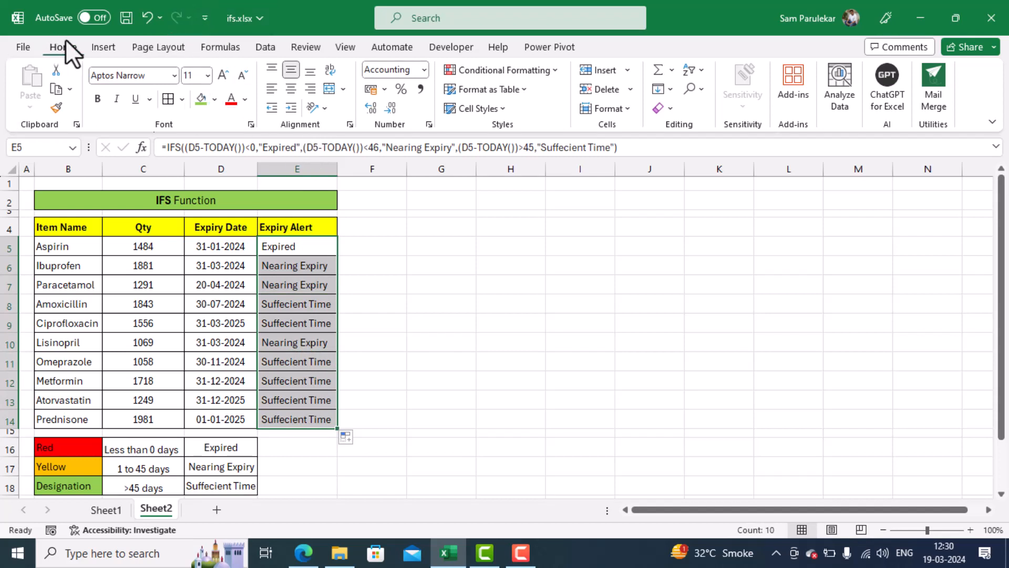
left_click(550, 73)
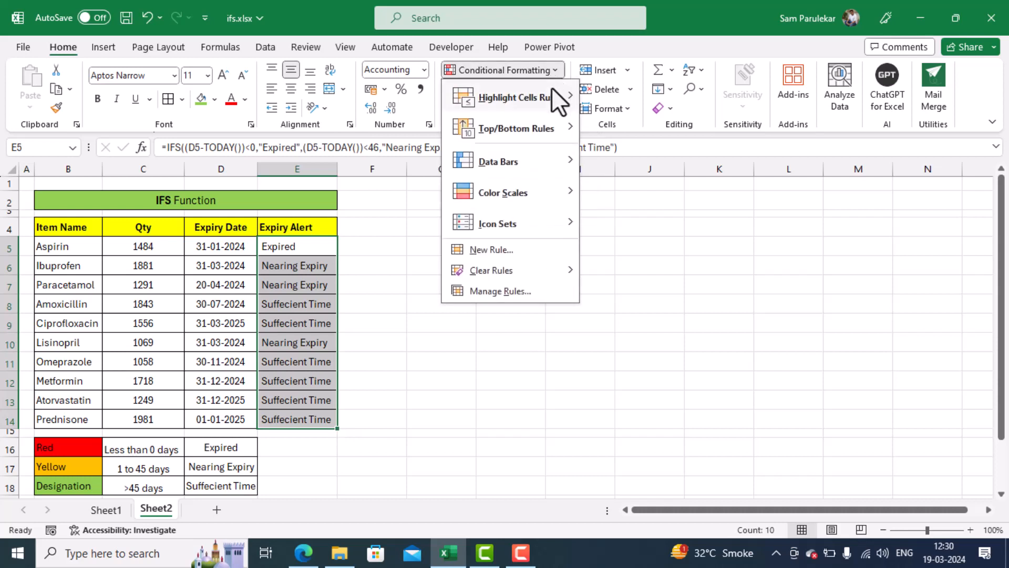
mouse_move(550, 87)
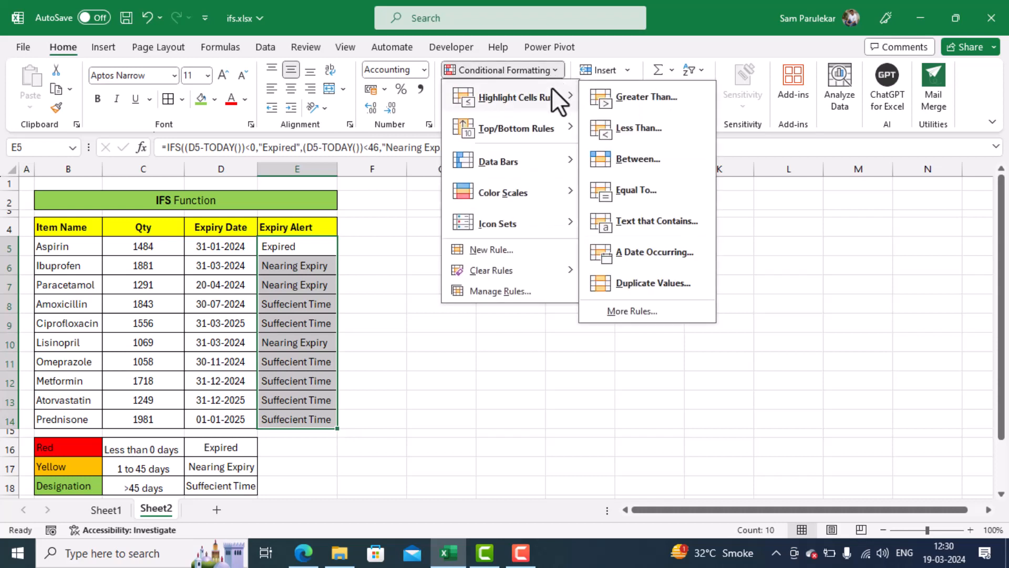
left_click(632, 185)
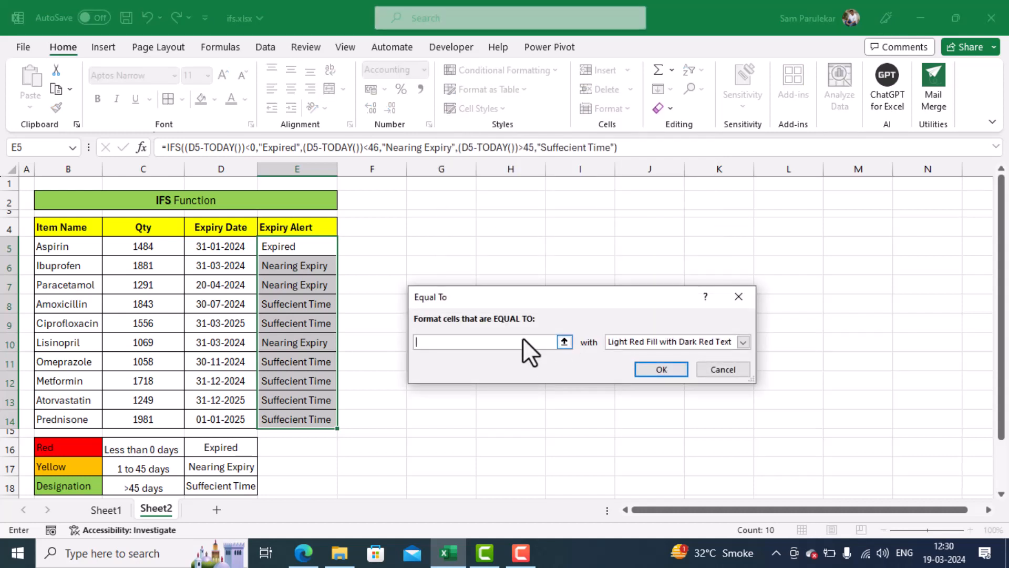
type("Expired")
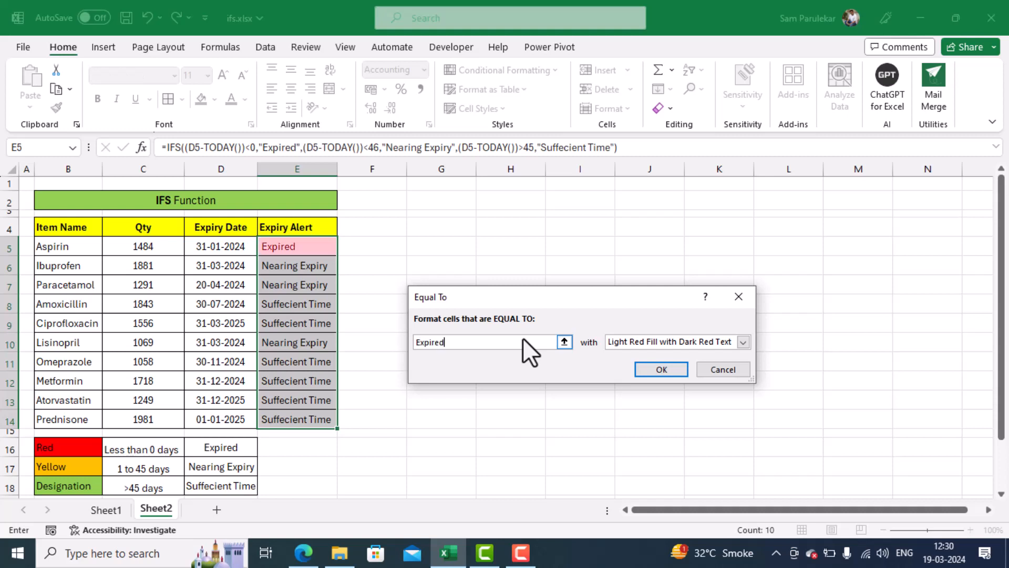
left_click(741, 341)
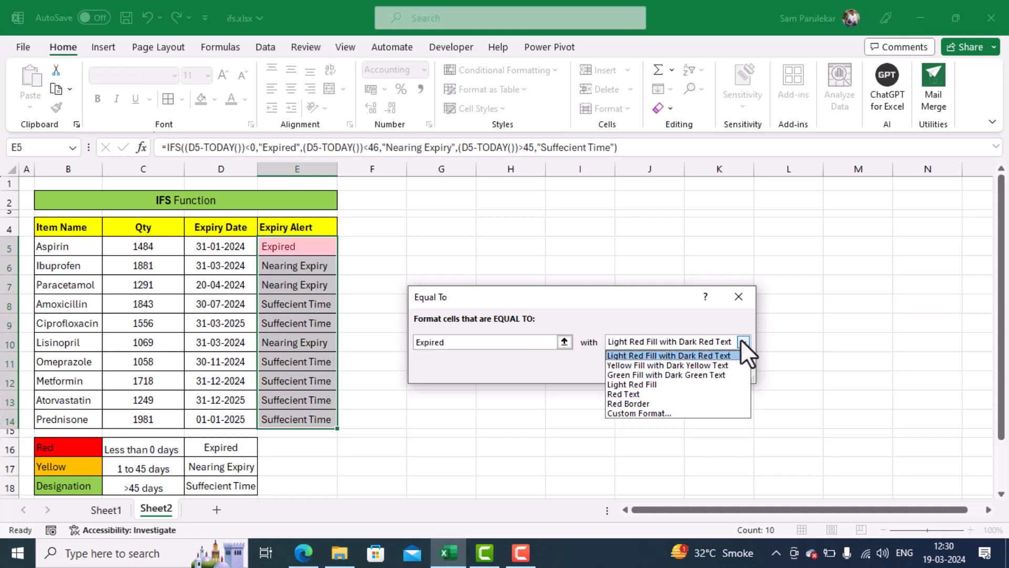
left_click(653, 411)
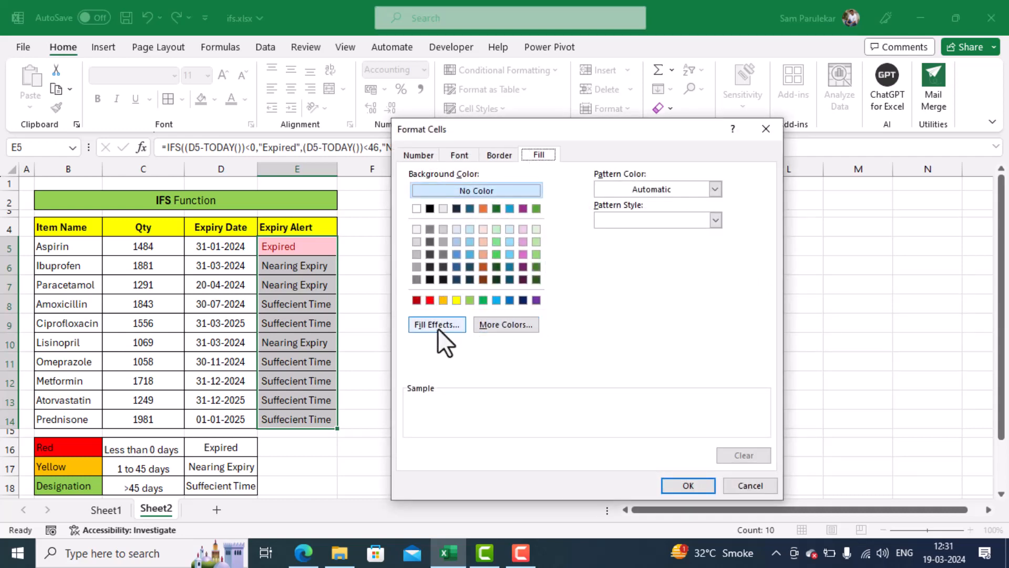
left_click(430, 302)
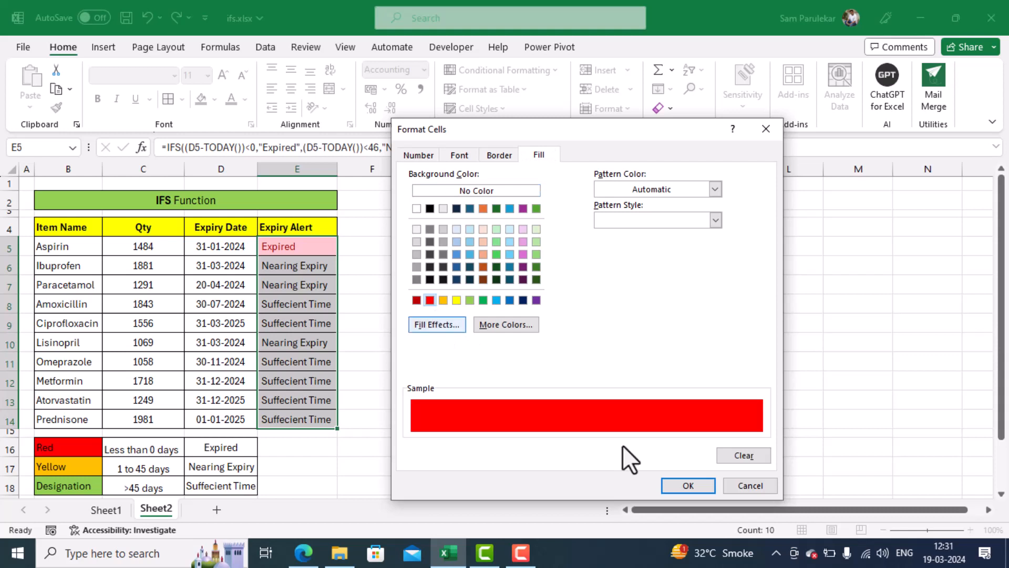
left_click(677, 484)
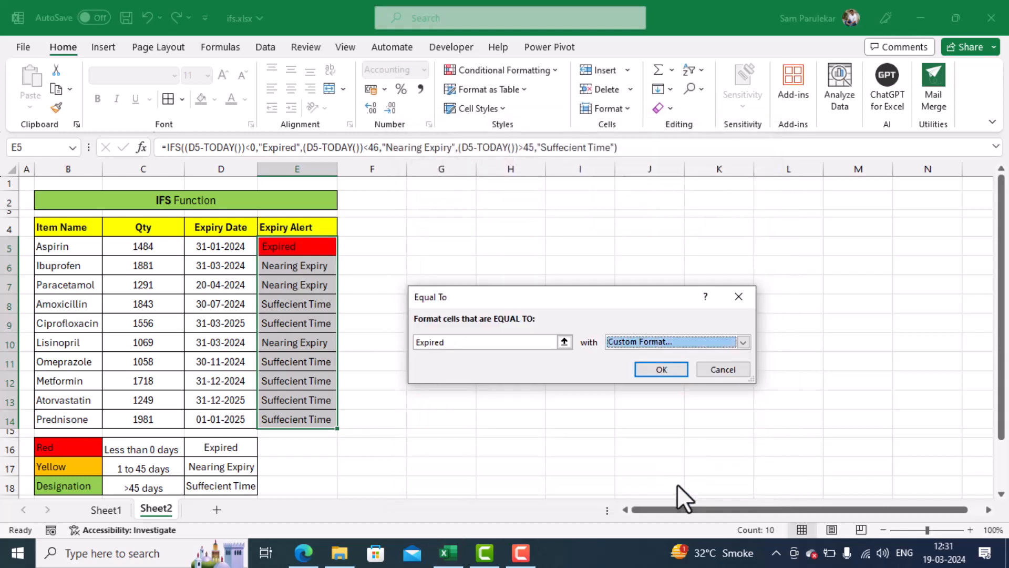
left_click(663, 369)
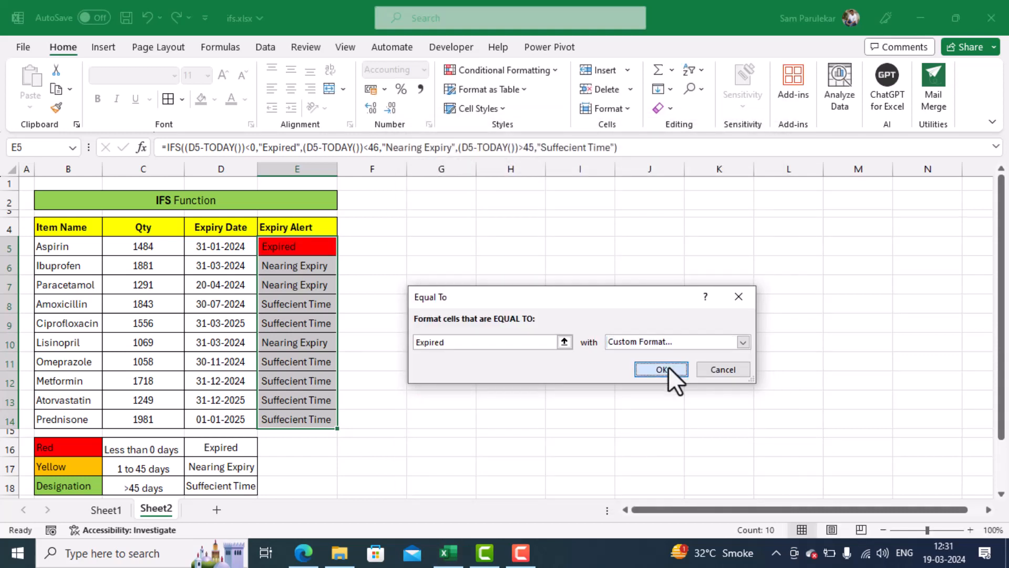
Add an Equal To conditional formatting rule to E5:E14 that gives cells reading "Nearing Expiry" a custom orange-yellow fill.
left_click(525, 71)
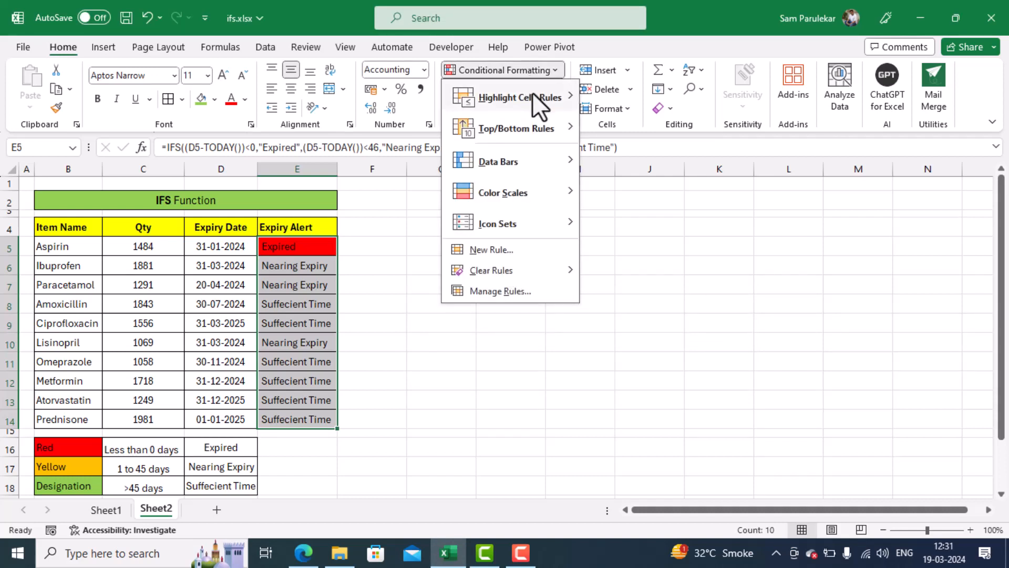
mouse_move(532, 93)
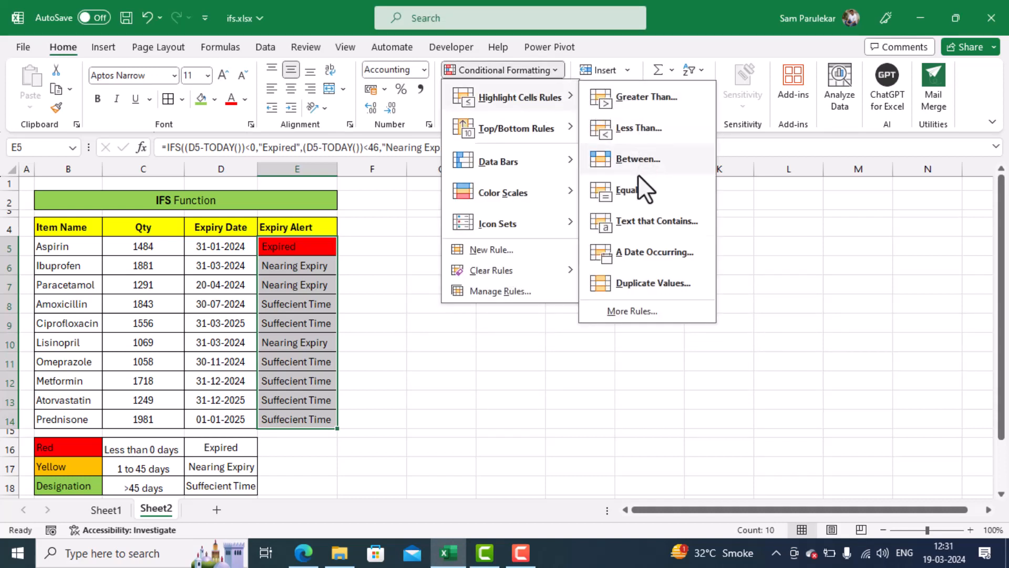
left_click(637, 188)
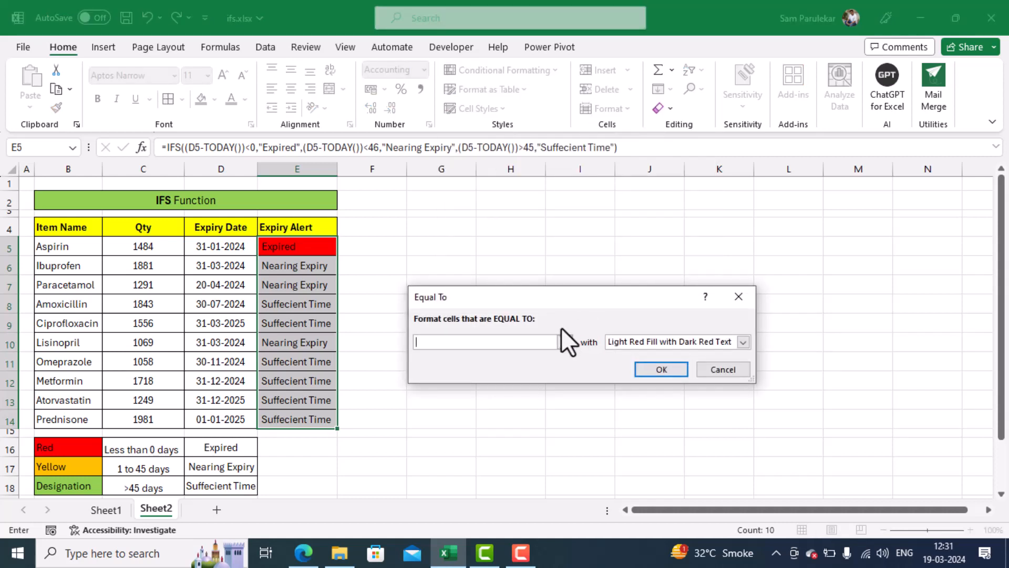
type("Nearing Expiry")
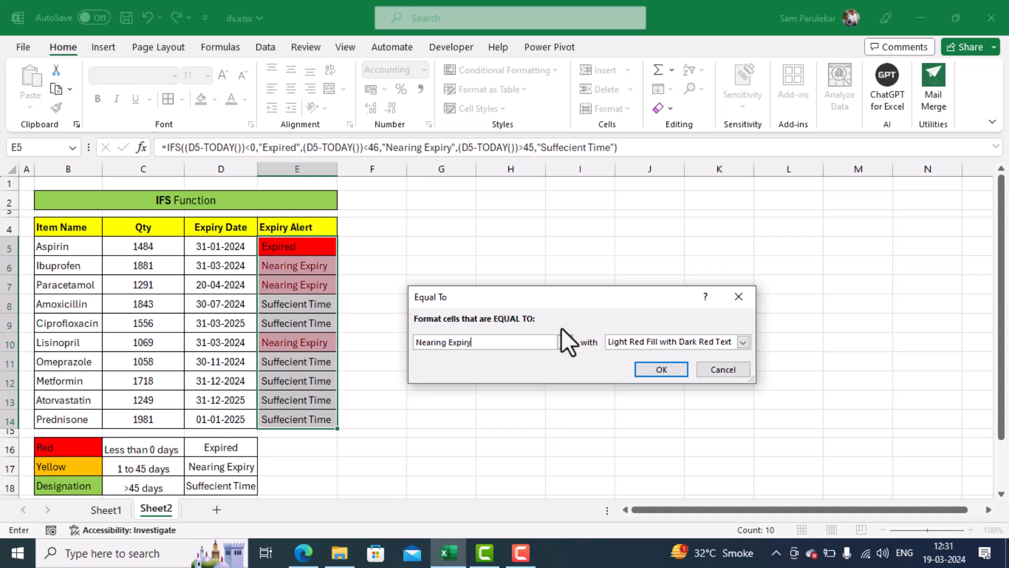
left_click(743, 342)
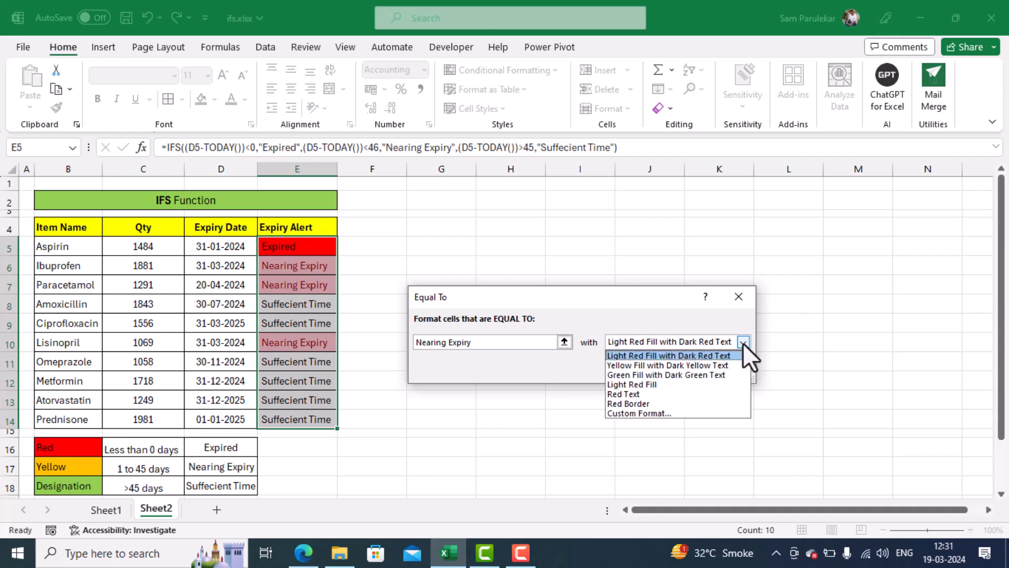
left_click(697, 413)
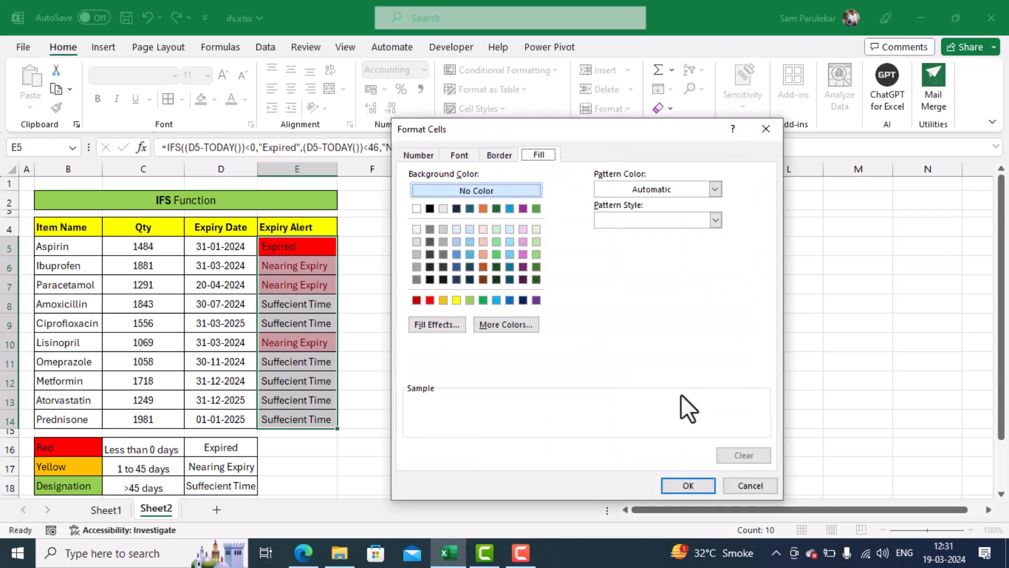
left_click(443, 300)
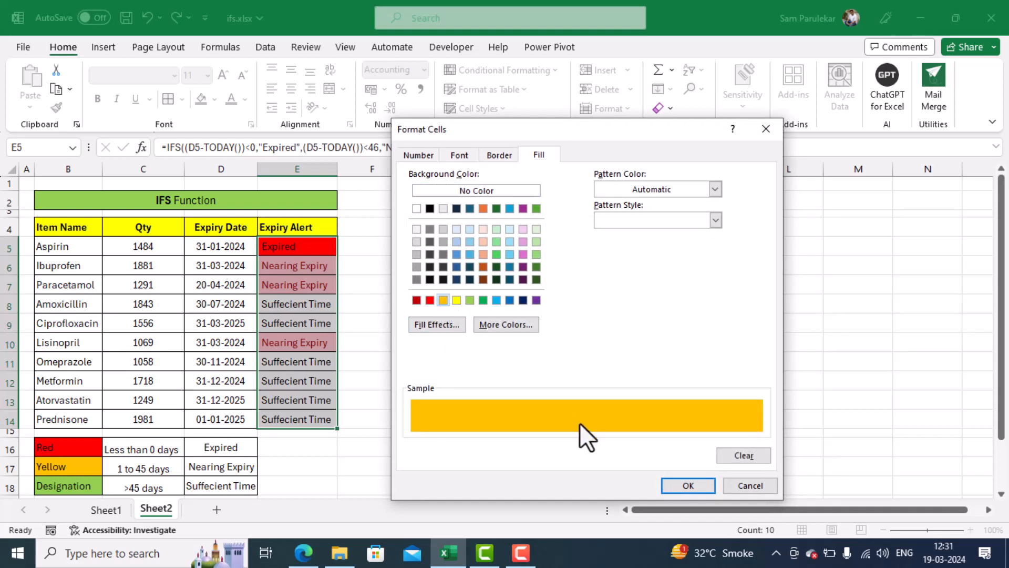
left_click(672, 484)
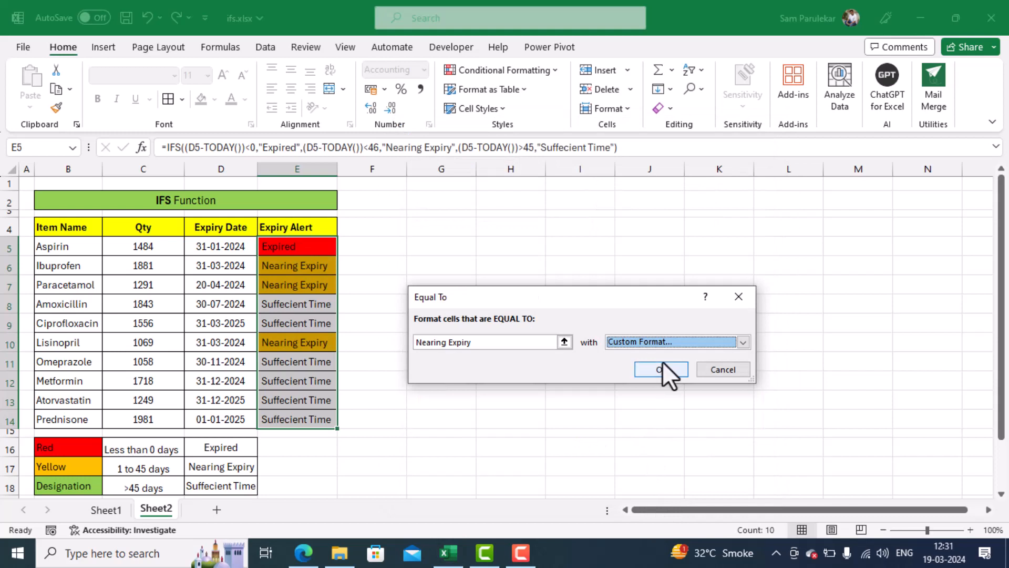
left_click(662, 365)
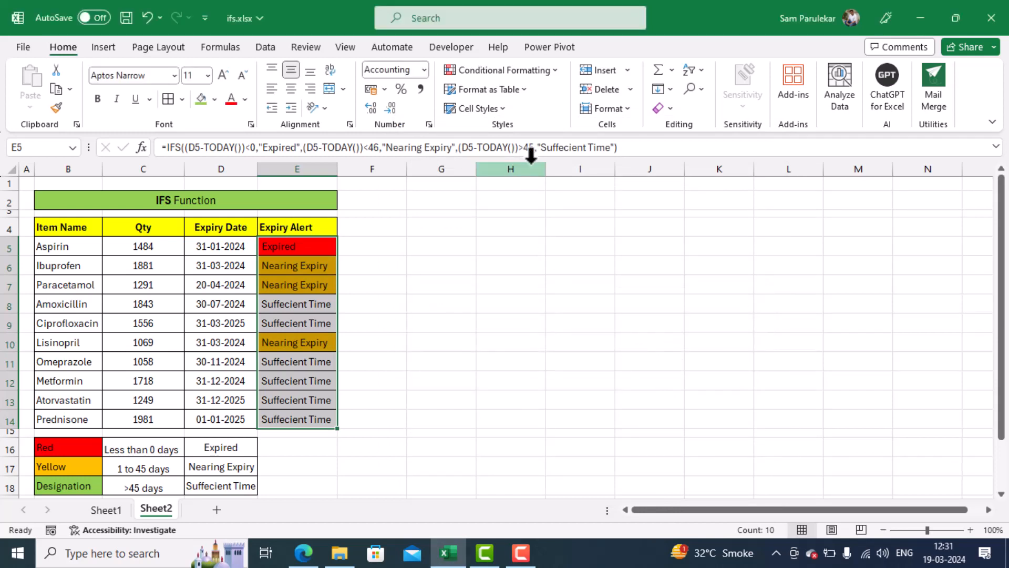
Add an Equal To conditional formatting rule to E5:E14 that gives cells reading "Suffecient Time" a custom light green fill.
left_click(528, 69)
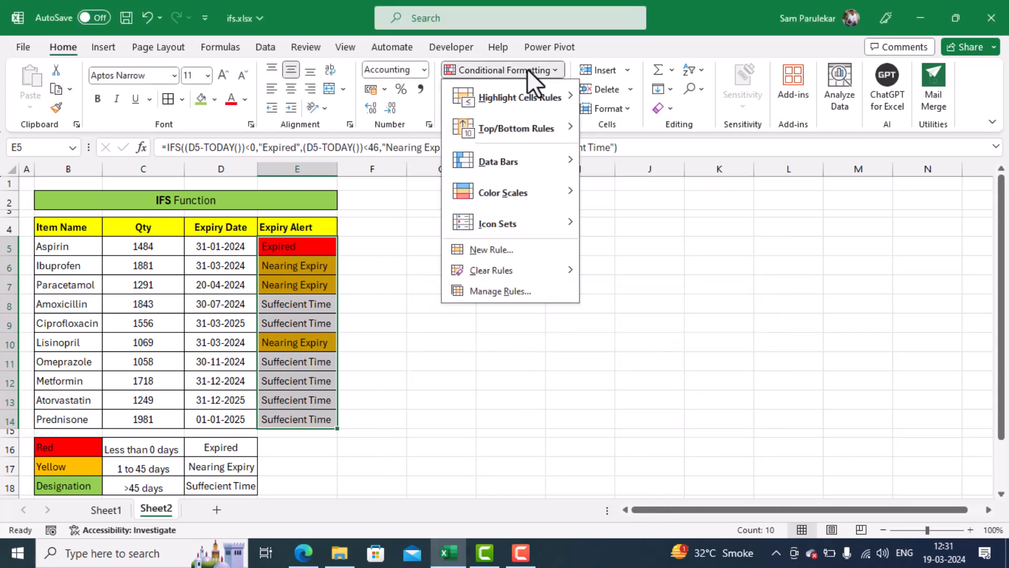
mouse_move(527, 94)
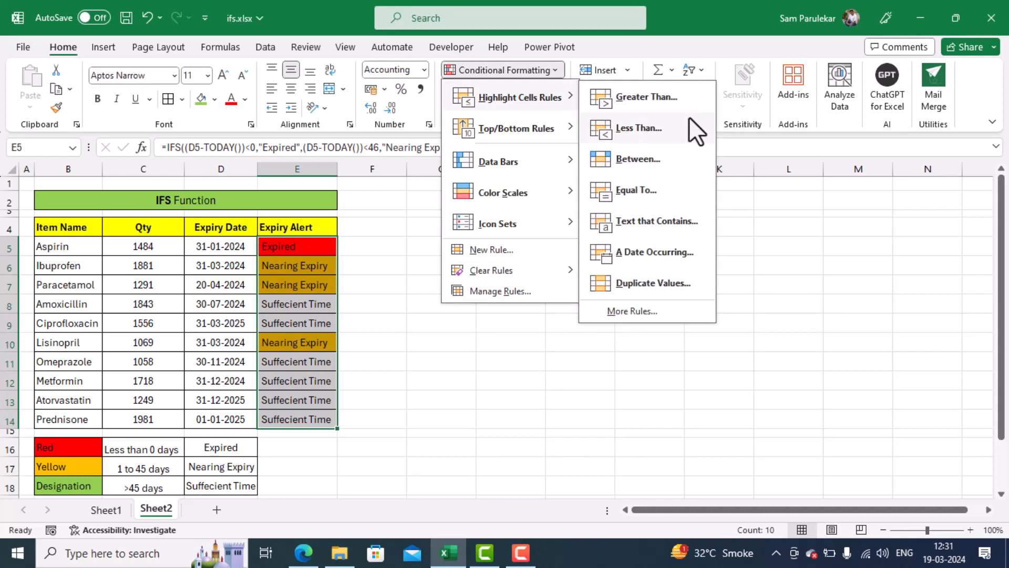
left_click(658, 191)
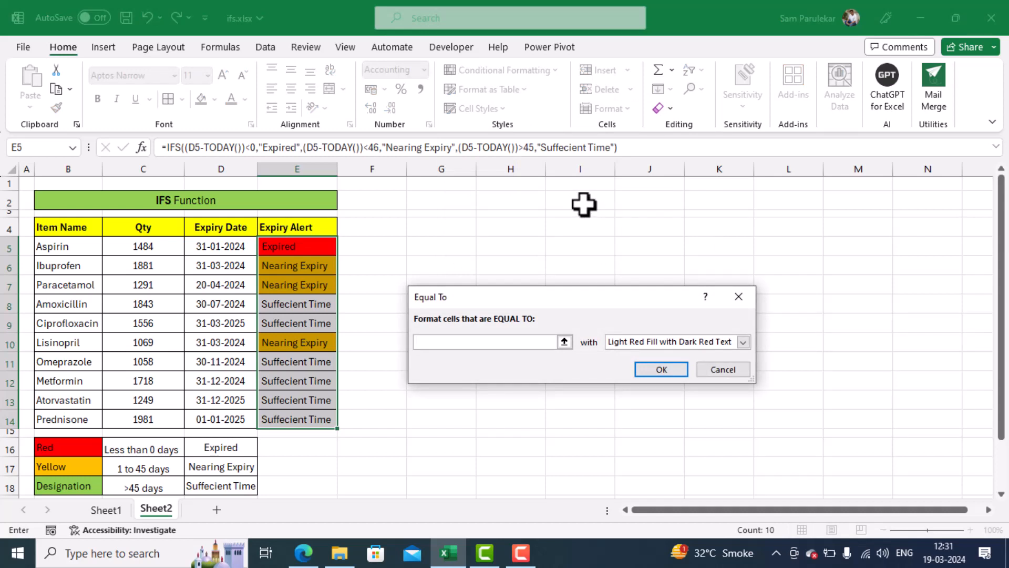
type("Suffecient Time")
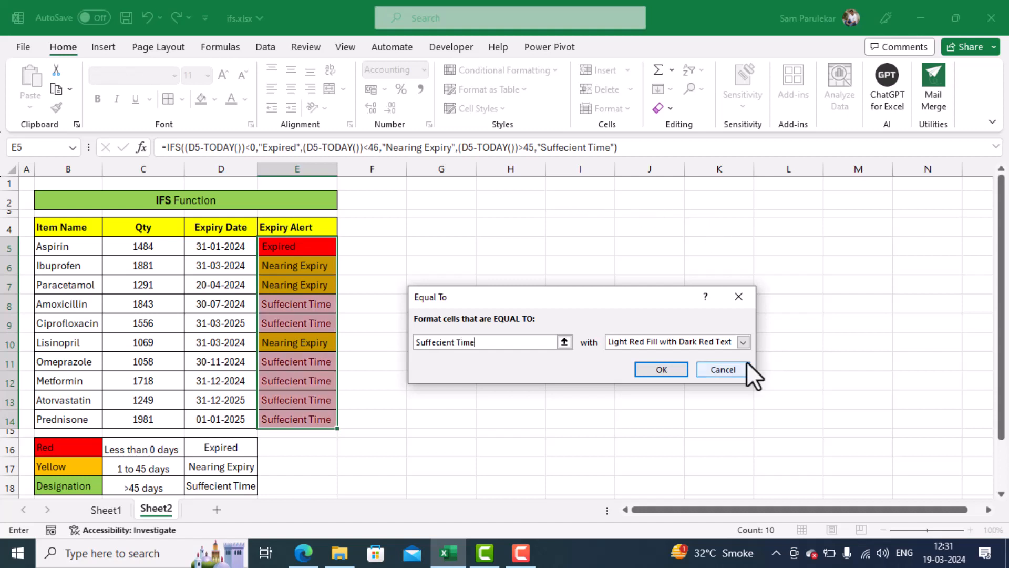
left_click(741, 342)
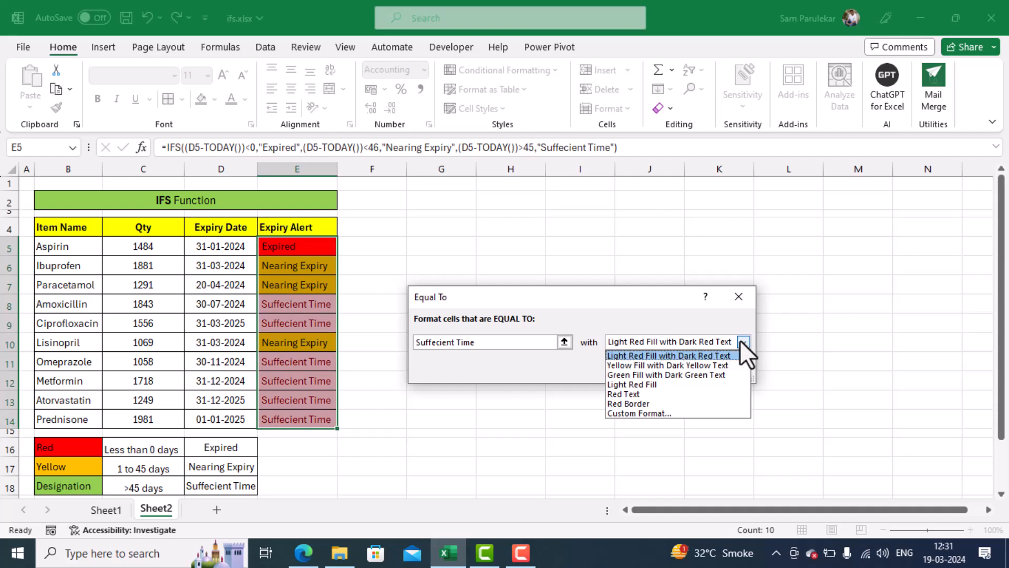
left_click(679, 411)
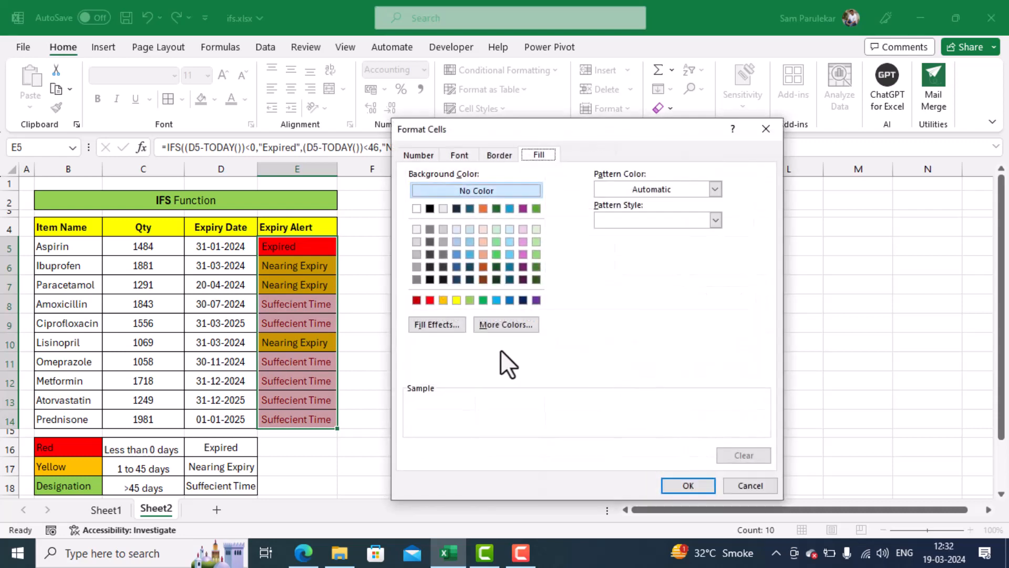
left_click(469, 300)
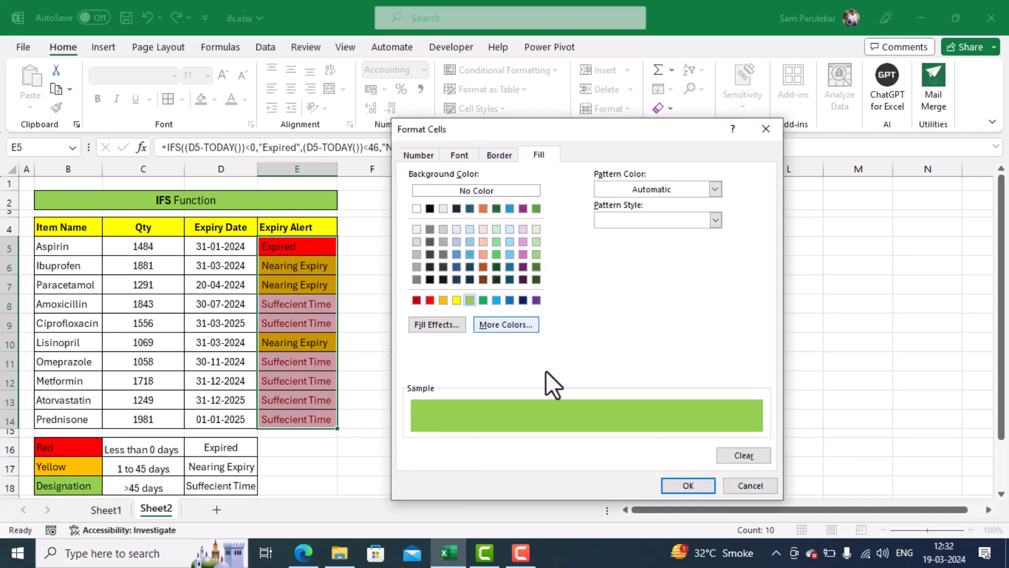
left_click(679, 481)
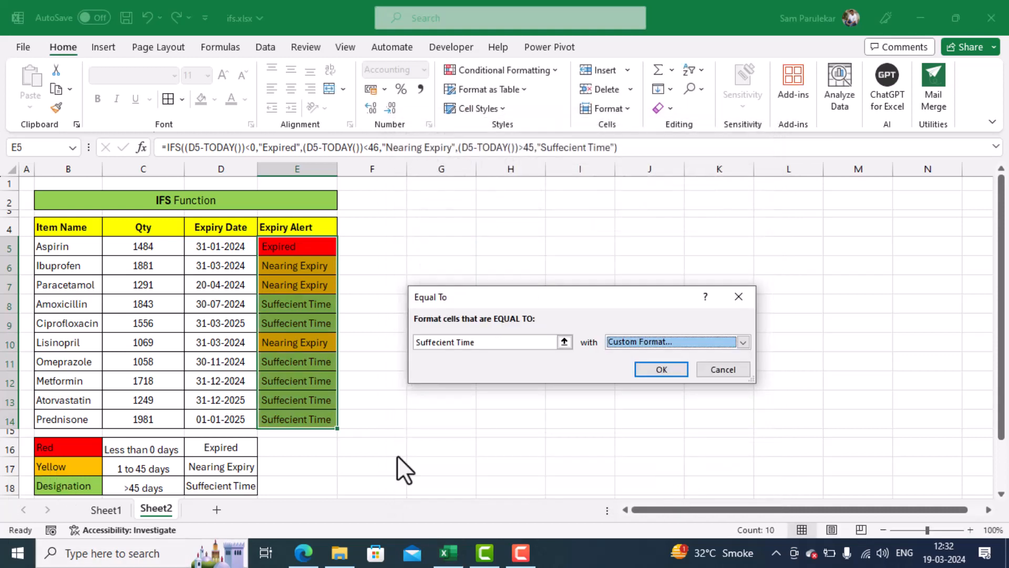
left_click(646, 369)
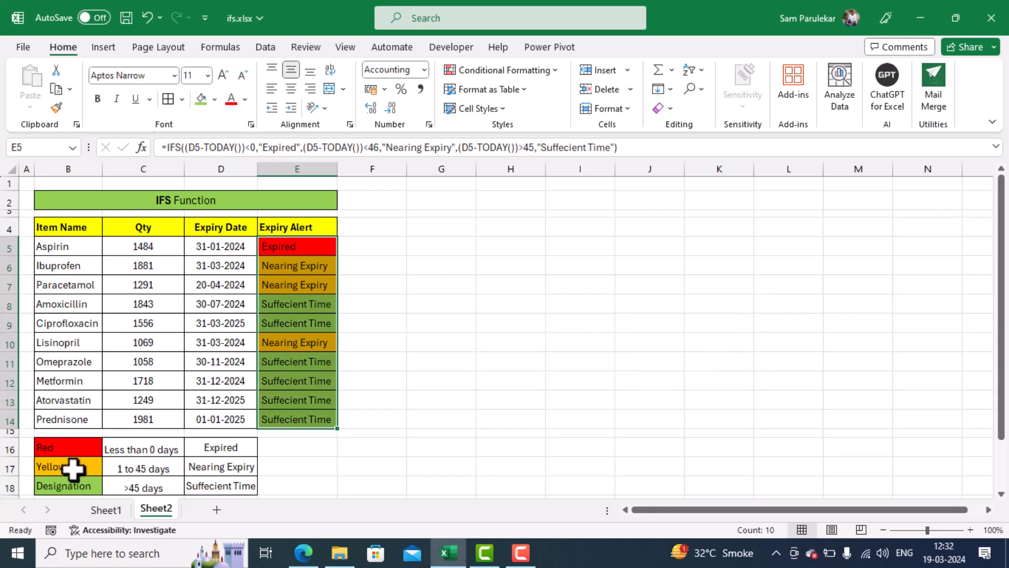
Change the legend label in B18 to "Green" and return to the top of the sheet.
left_click(76, 490)
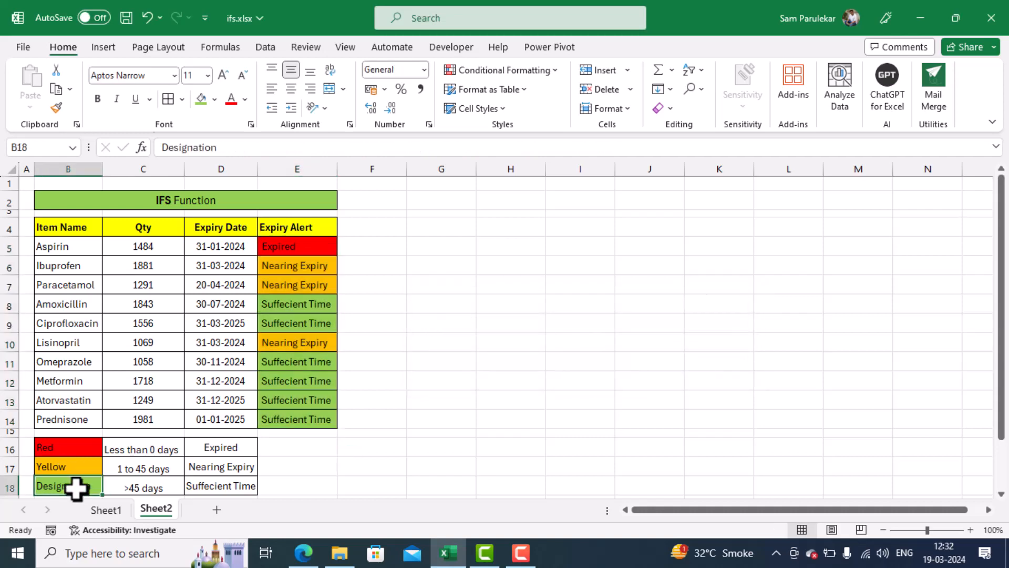
type("Green")
key("Return")
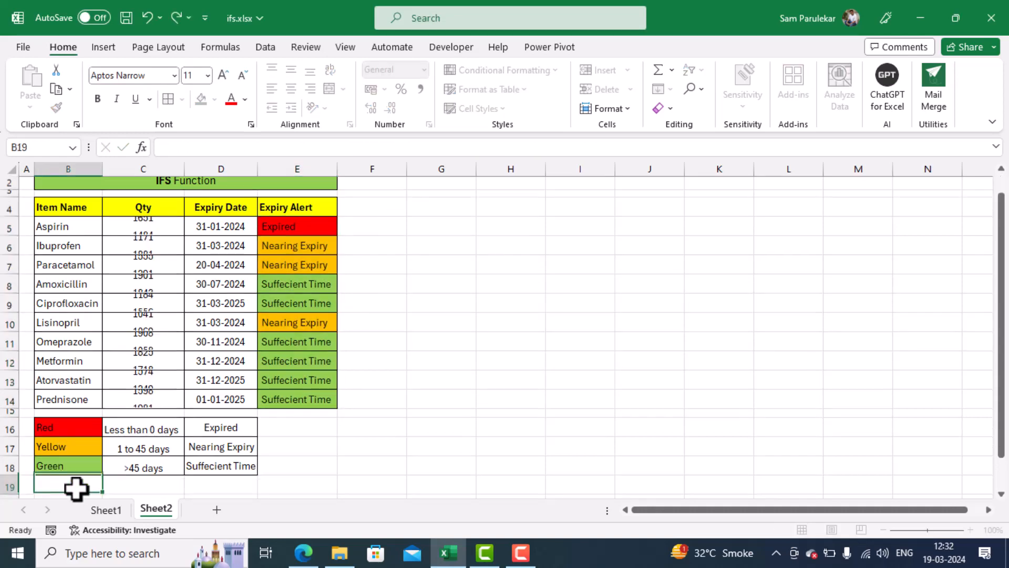
left_click(424, 241)
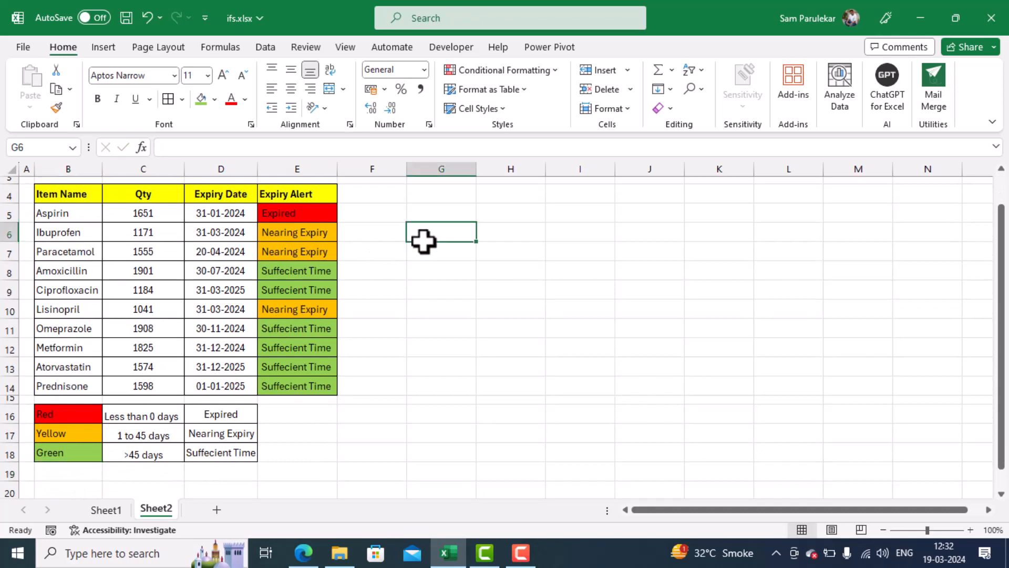
key("Up")
key("Up")
key("Up")
key("Up")
key("Up")
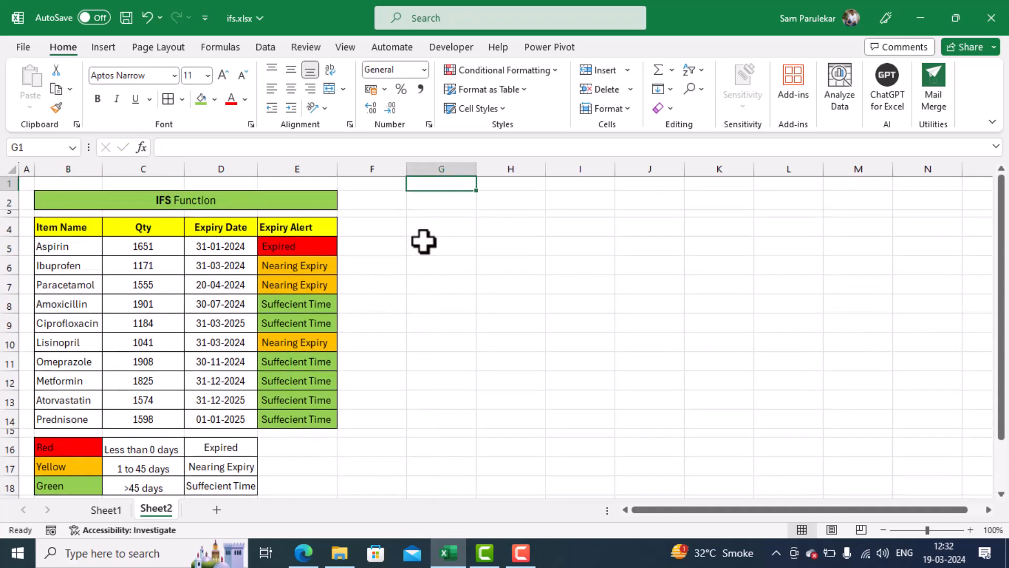